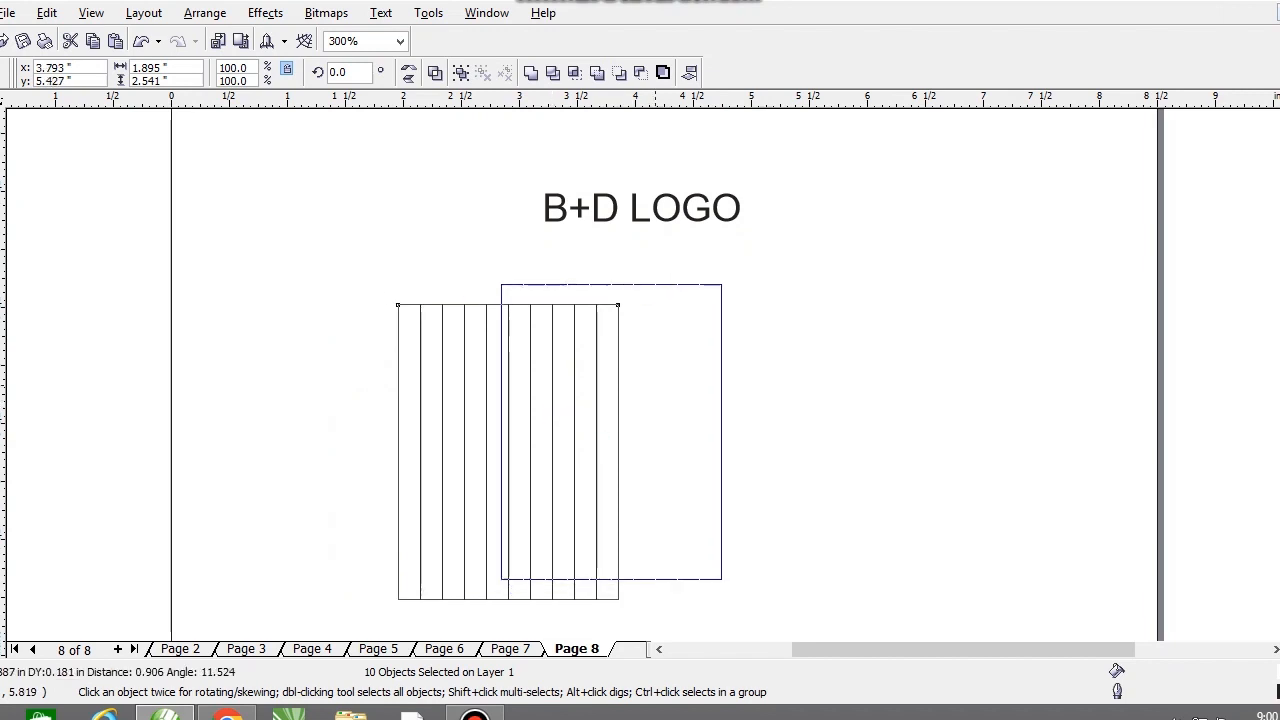
Step: Delete every second strip from the row of ten vertical rectangles, keeping five evenly spaced strips
{"action": "left_click", "coordinate": [745, 300]}
{"action": "left_click", "coordinate": [528, 300]}
{"action": "key", "text": "Delete"}
{"action": "left_click", "coordinate": [572, 300]}
{"action": "key", "text": "Delete"}
{"action": "left_click", "coordinate": [616, 300]}
{"action": "key", "text": "Delete"}
{"action": "left_click", "coordinate": [661, 300]}
{"action": "key", "text": "Delete"}
{"action": "left_click", "coordinate": [705, 300]}
{"action": "key", "text": "Delete"}
Step: Group the five vertical strips and create a copy rotated to 270 degrees across them to form a grid
{"action": "left_click_drag", "start_coordinate": [423, 249], "coordinate": [762, 638]}
{"action": "key", "text": "ctrl+g"}
{"action": "left_click", "coordinate": [636, 327]}
{"action": "left_click_drag", "start_coordinate": [699, 250], "coordinate": [830, 552]}
{"action": "right_click", "coordinate": [830, 552]}
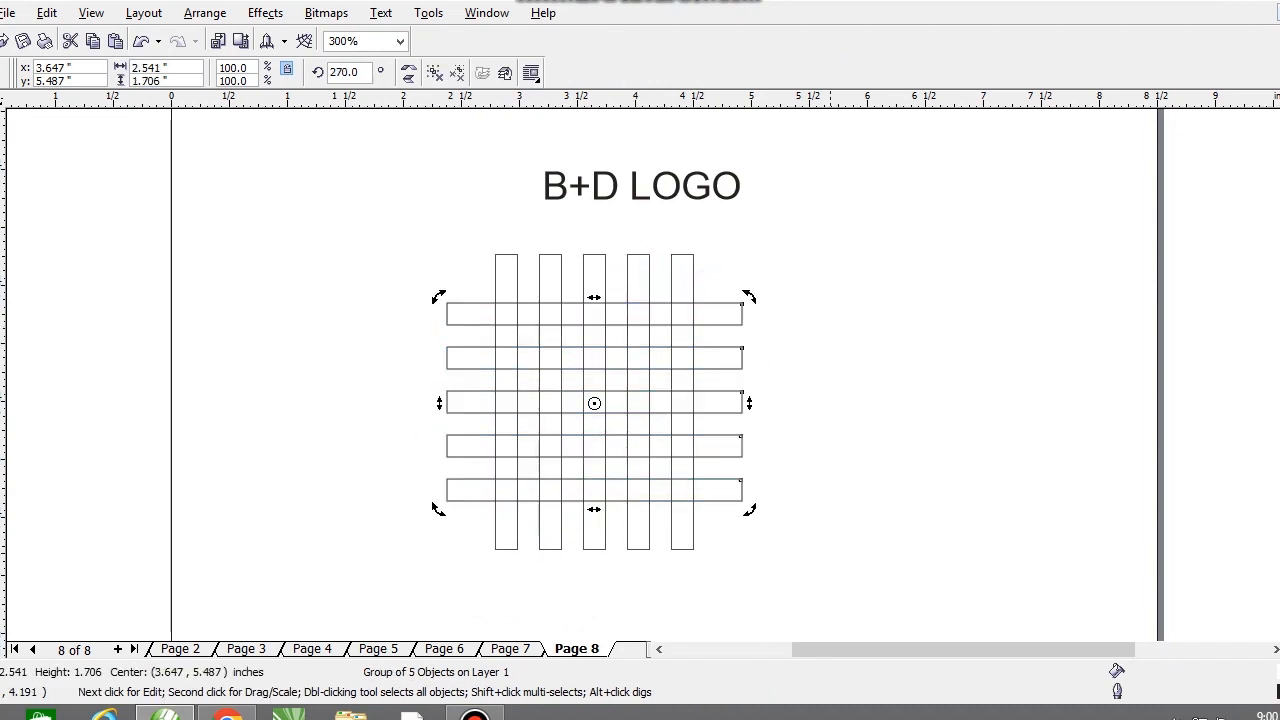
{"action": "key", "text": "Escape"}
Step: Draw a circle about 1.706 inches wide, group the two strip sets, and centre the circle on the grid
{"action": "key", "text": "F7"}
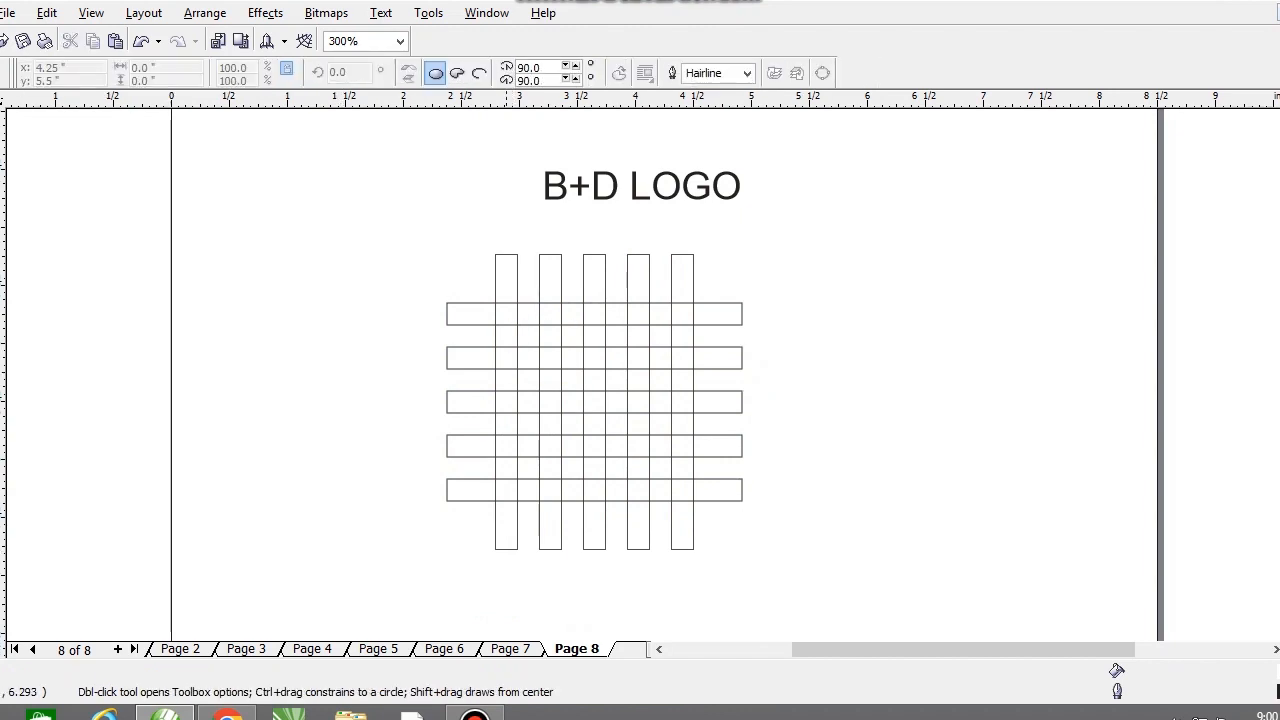
{"action": "left_click_drag", "start_coordinate": [503, 303], "coordinate": [701, 501]}
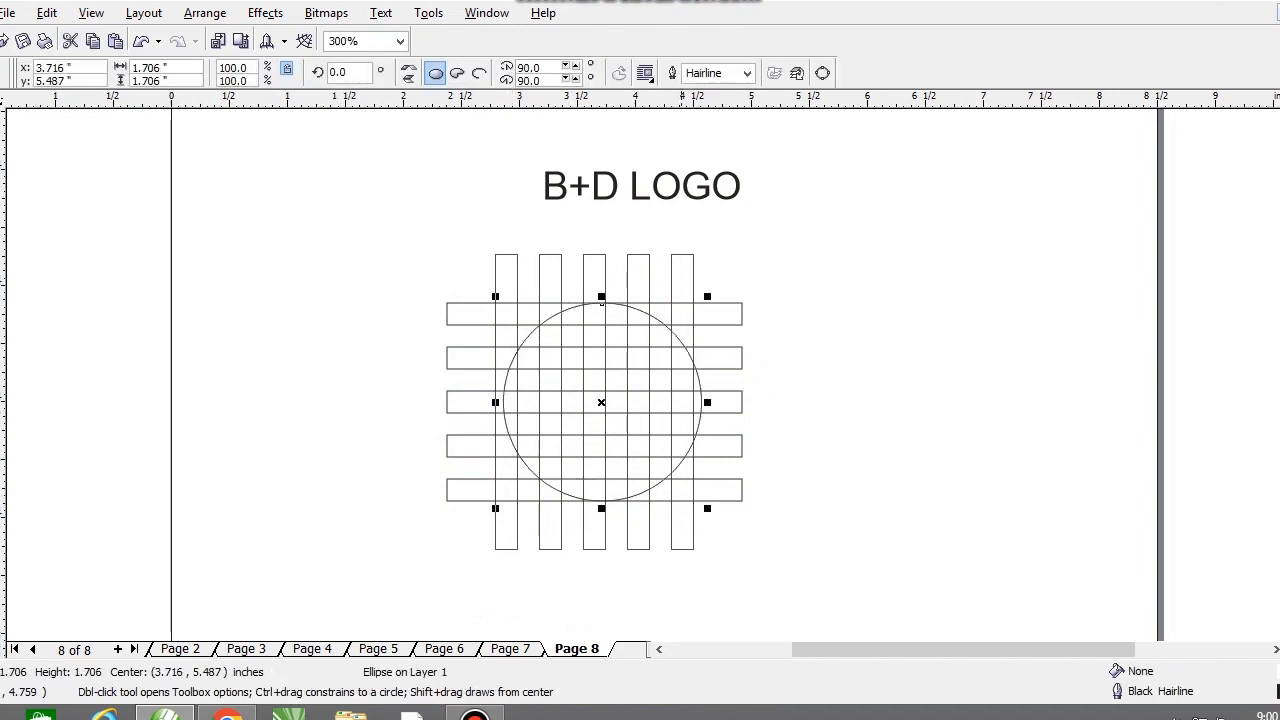
{"action": "key", "text": "space"}
{"action": "left_click_drag", "start_coordinate": [601, 302], "coordinate": [902, 302]}
{"action": "left_click_drag", "start_coordinate": [374, 226], "coordinate": [794, 566]}
{"action": "left_click", "coordinate": [854, 318]}
{"action": "left_click", "coordinate": [690, 368], "text": "shift"}
{"action": "key", "text": "c"}
{"action": "left_click", "coordinate": [800, 391]}
Step: Create a concentric copy of the circle scaled down to about 1.327 inches, matching the inner edge of the outer strips
{"action": "scroll", "coordinate": [599, 365], "scroll_direction": "up", "scroll_amount": 1}
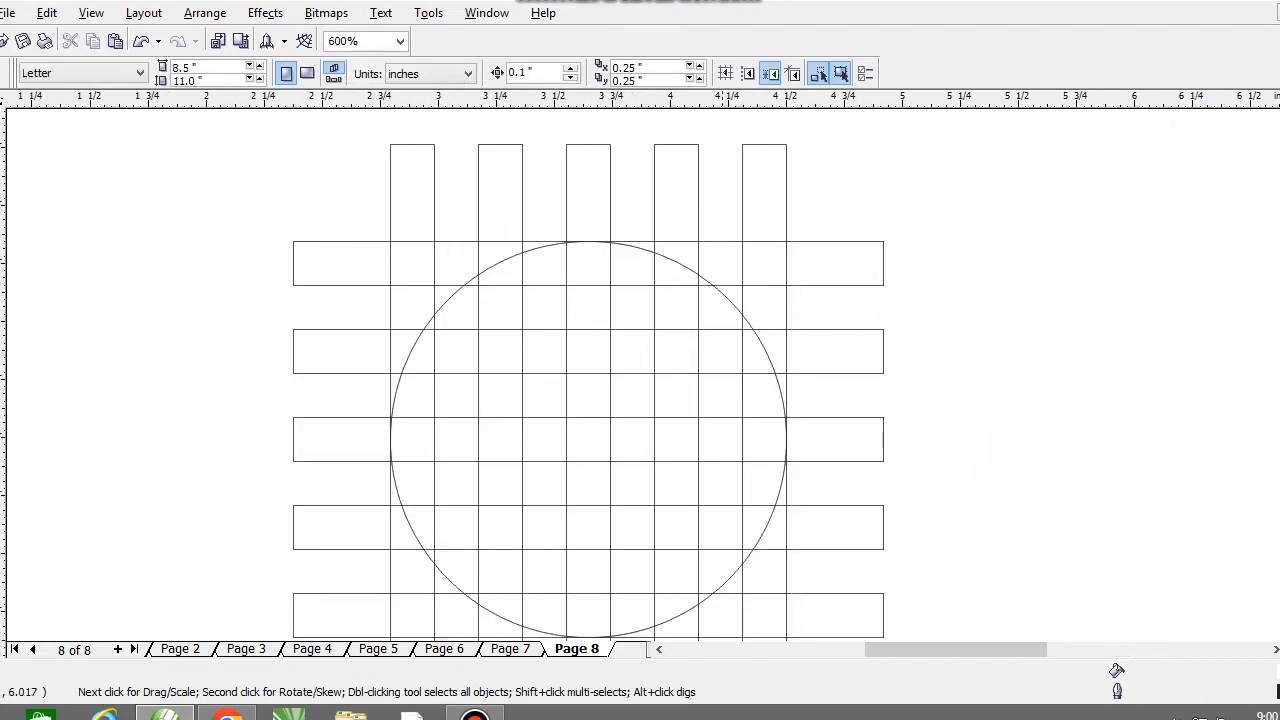
{"action": "left_click", "coordinate": [727, 302]}
{"action": "left_click_drag", "start_coordinate": [794, 236], "coordinate": [760, 286]}
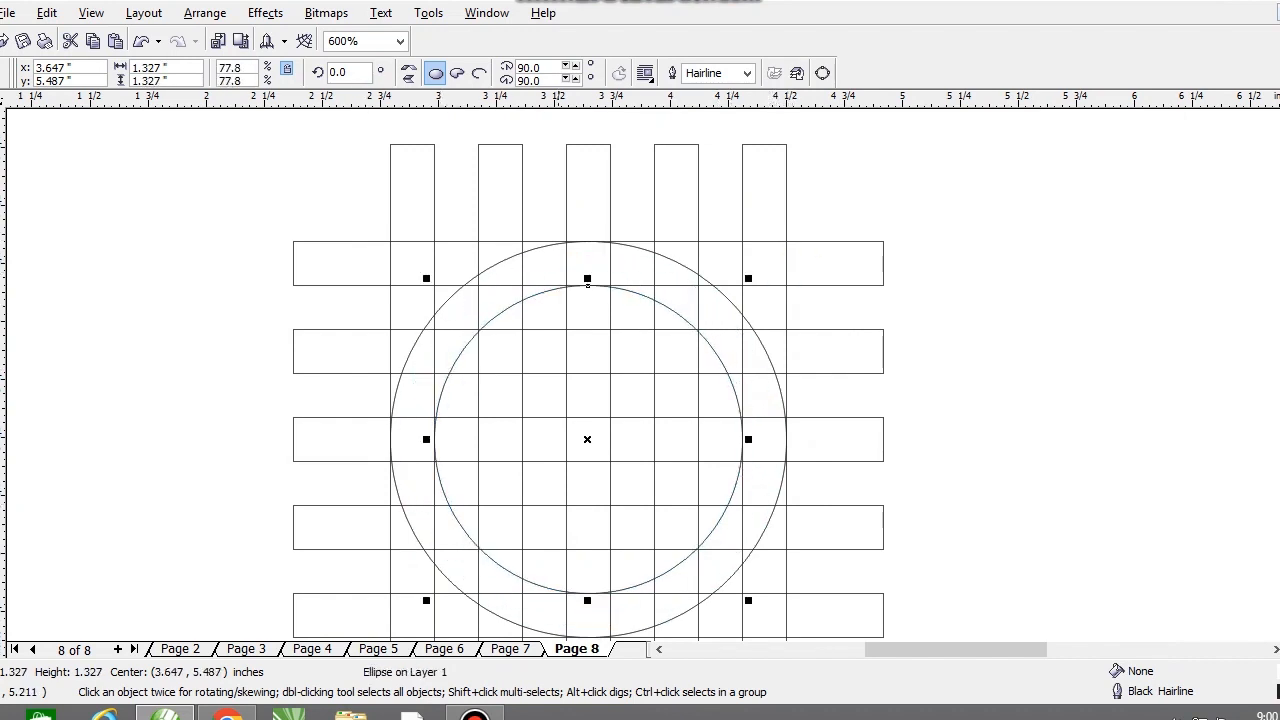
Step: Create a third circle copy about 0.569 inches wide and shift it horizontally to X 3.837 inches, aligned with the strip edges
{"action": "left_click_drag", "start_coordinate": [587, 280], "coordinate": [668, 373]}
{"action": "left_click_drag", "start_coordinate": [587, 374], "coordinate": [624, 374]}
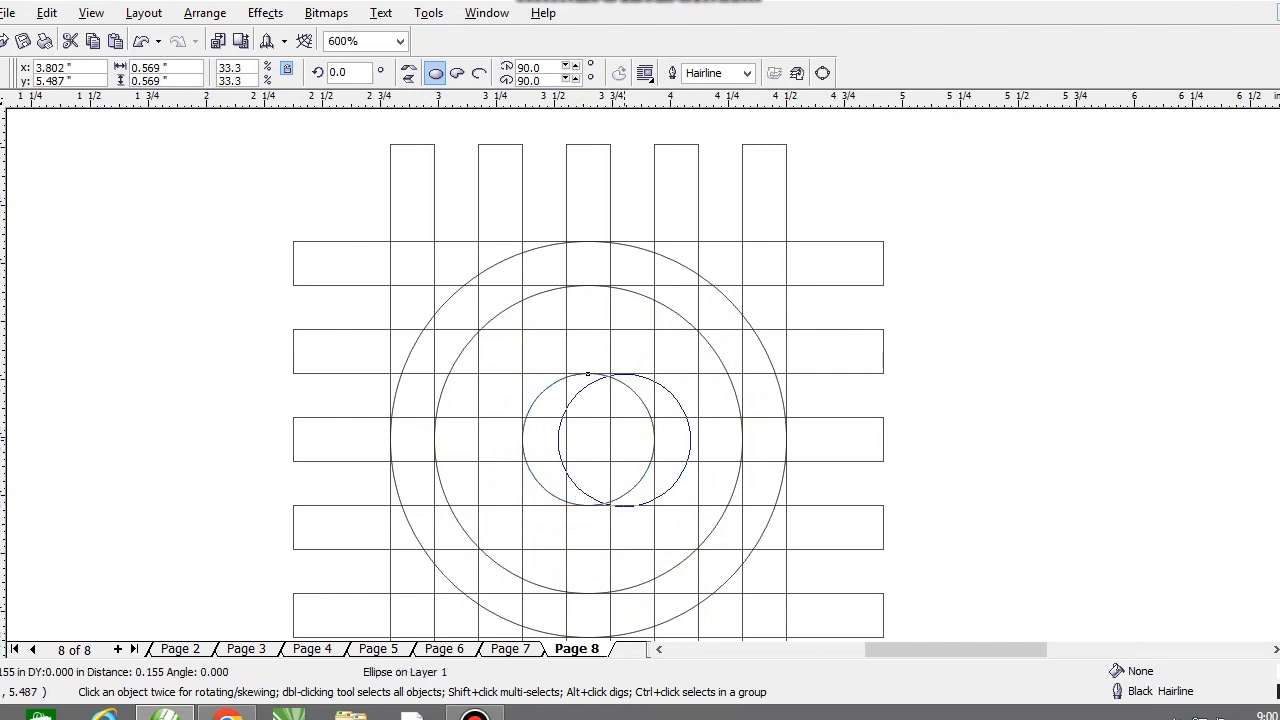
{"action": "left_click_drag", "start_coordinate": [624, 374], "coordinate": [632, 374]}
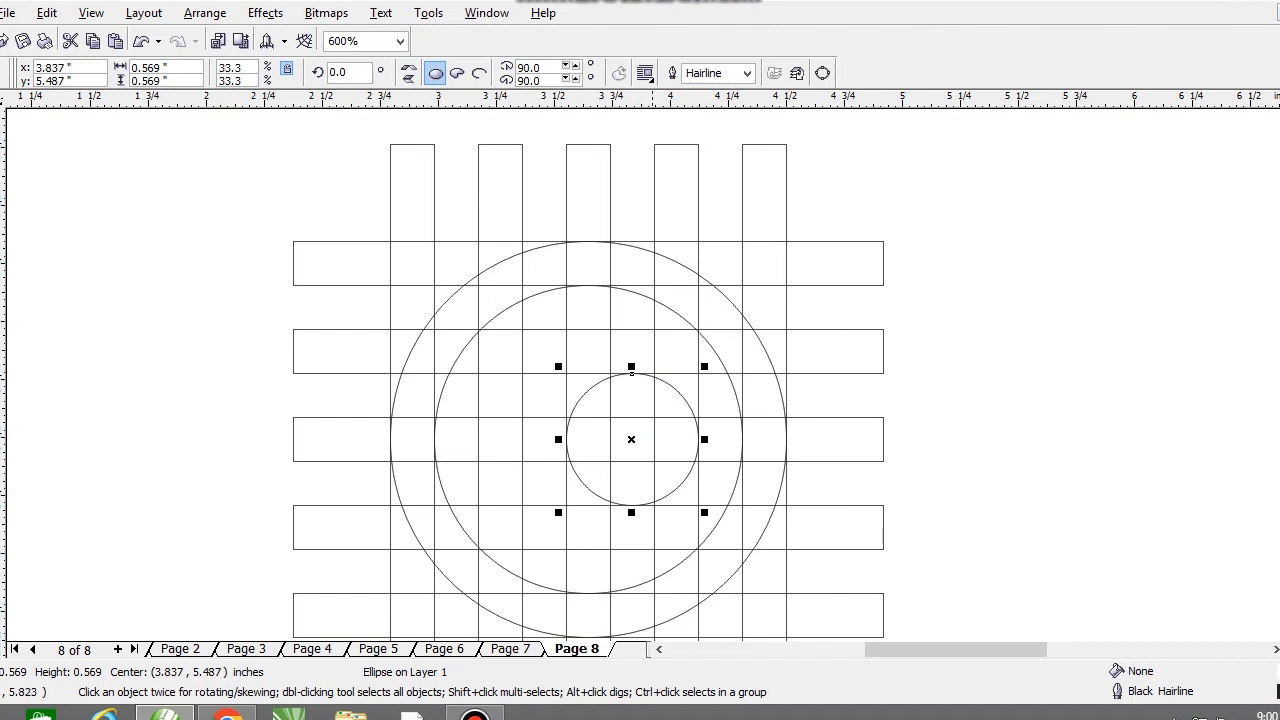
Step: Add a small concentric circle inside the 0.569-inch circle, raise the pair one strip width, and duplicate it below to form a figure eight
{"action": "left_click_drag", "start_coordinate": [643, 375], "coordinate": [678, 374]}
{"action": "left_click", "coordinate": [648, 331], "text": "shift"}
{"action": "left_click_drag", "start_coordinate": [648, 331], "coordinate": [645, 417]}
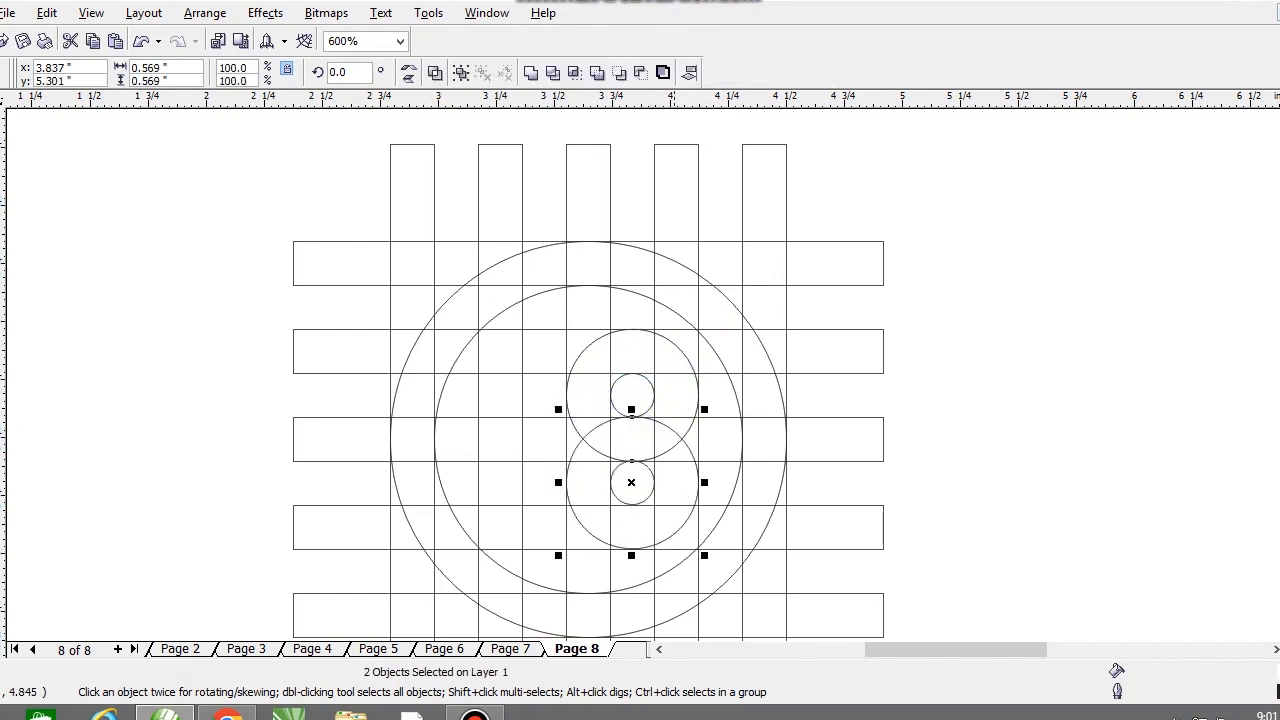
Step: Use Smart Fill to colour the top bar's two cells just left of the centre strip Desert Blue
{"action": "scroll", "coordinate": [651, 284], "scroll_direction": "down", "scroll_amount": 1}
{"action": "key", "text": "Escape"}
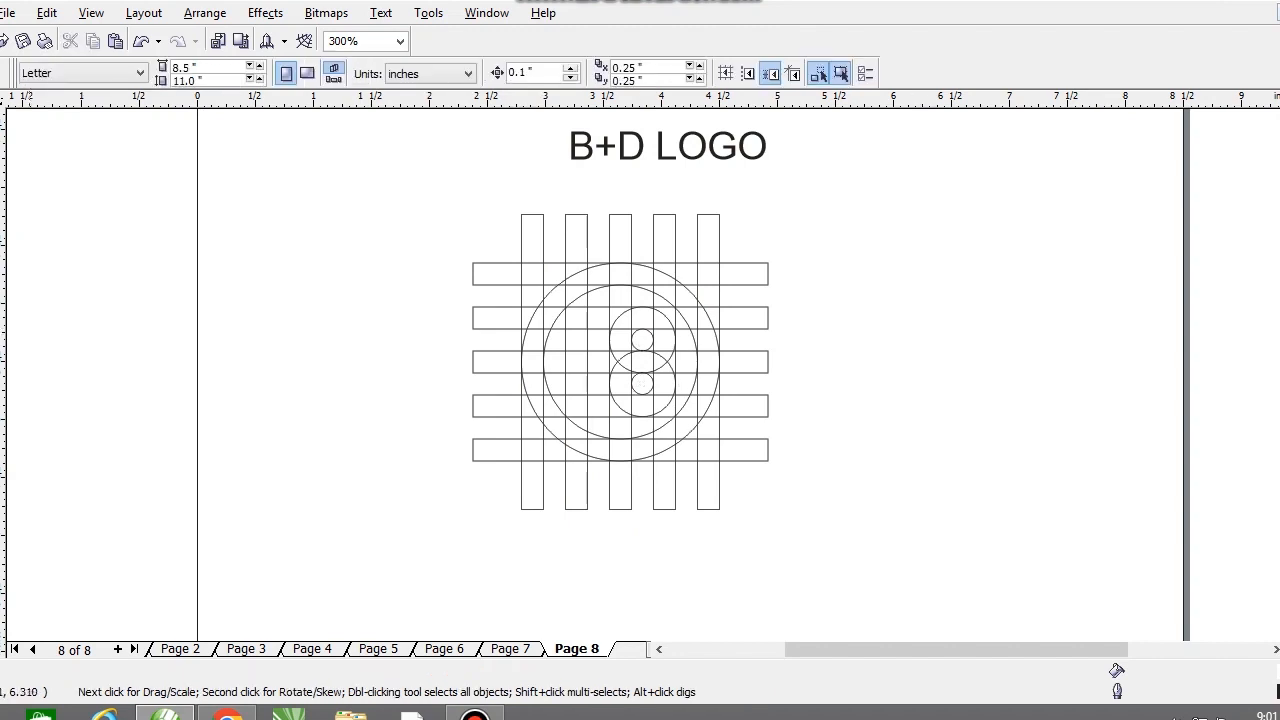
{"action": "left_click", "coordinate": [0, 214]}
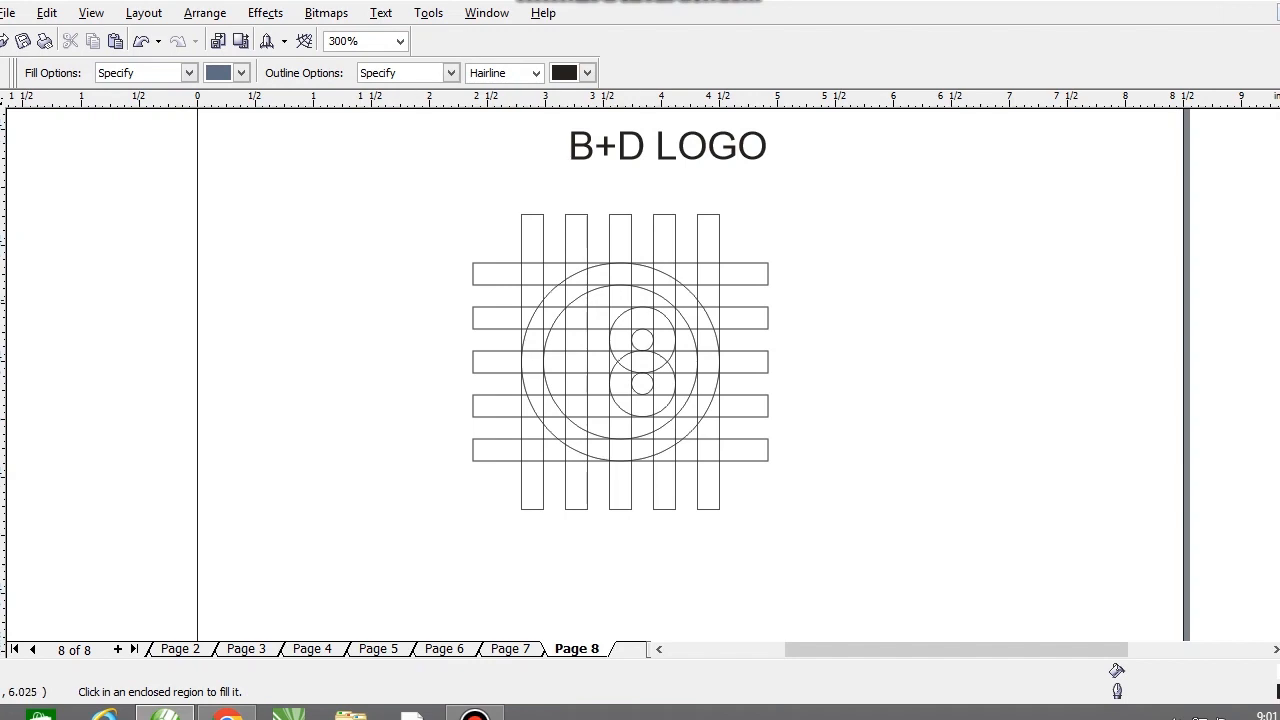
{"action": "scroll", "coordinate": [738, 361], "scroll_direction": "up", "scroll_amount": 1}
{"action": "scroll", "coordinate": [664, 381], "scroll_direction": "down", "scroll_amount": 1}
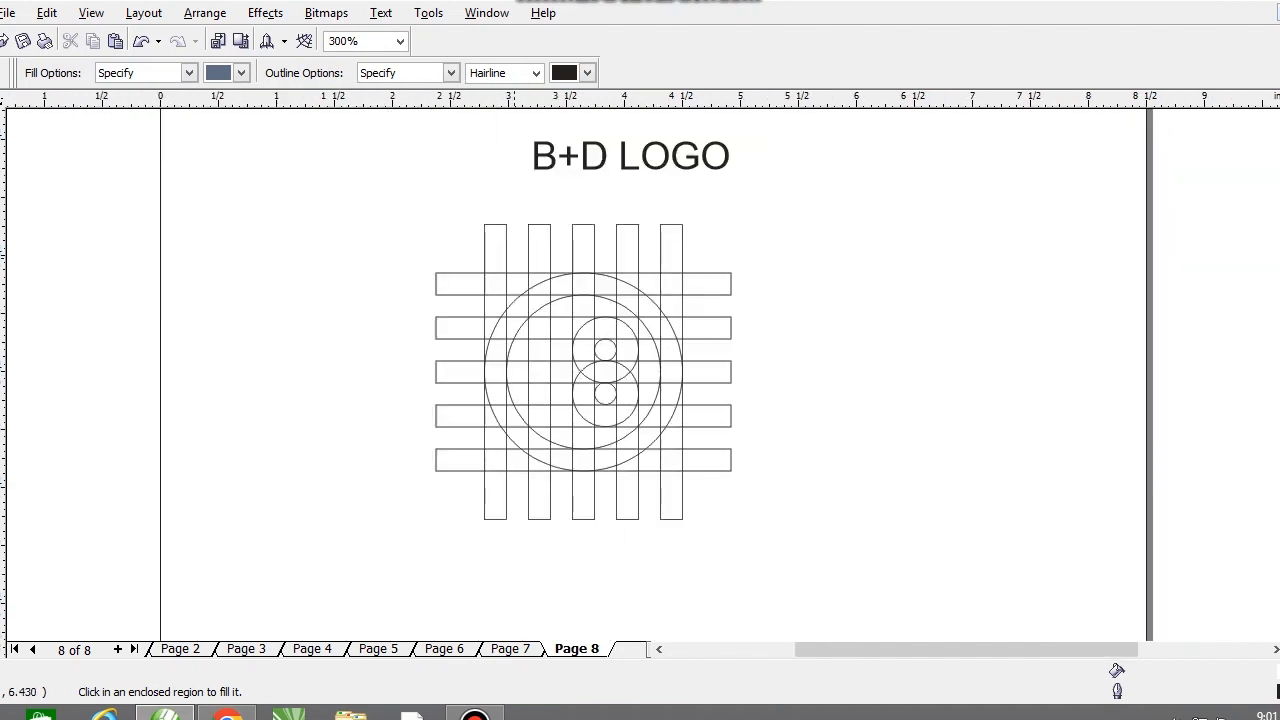
{"action": "scroll", "coordinate": [572, 385], "scroll_direction": "up", "scroll_amount": 1}
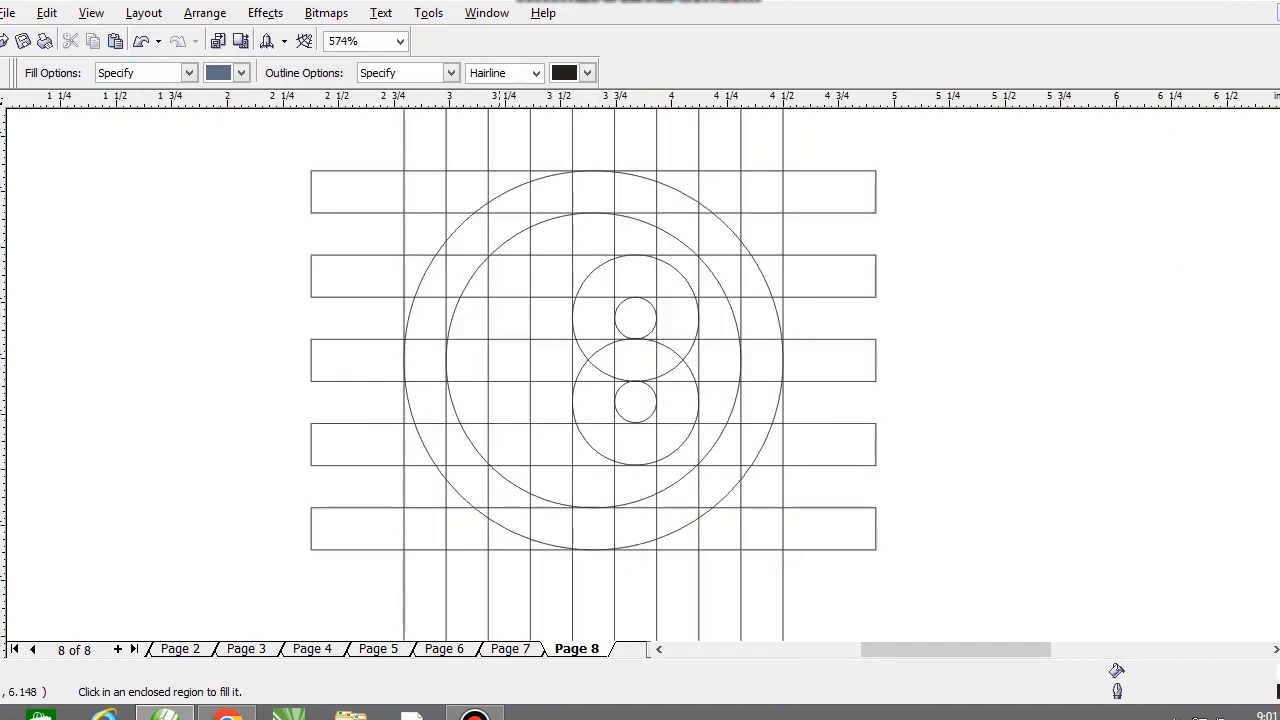
{"action": "left_click", "coordinate": [504, 181]}
{"action": "left_click", "coordinate": [541, 175]}
{"action": "left_click", "coordinate": [512, 198]}
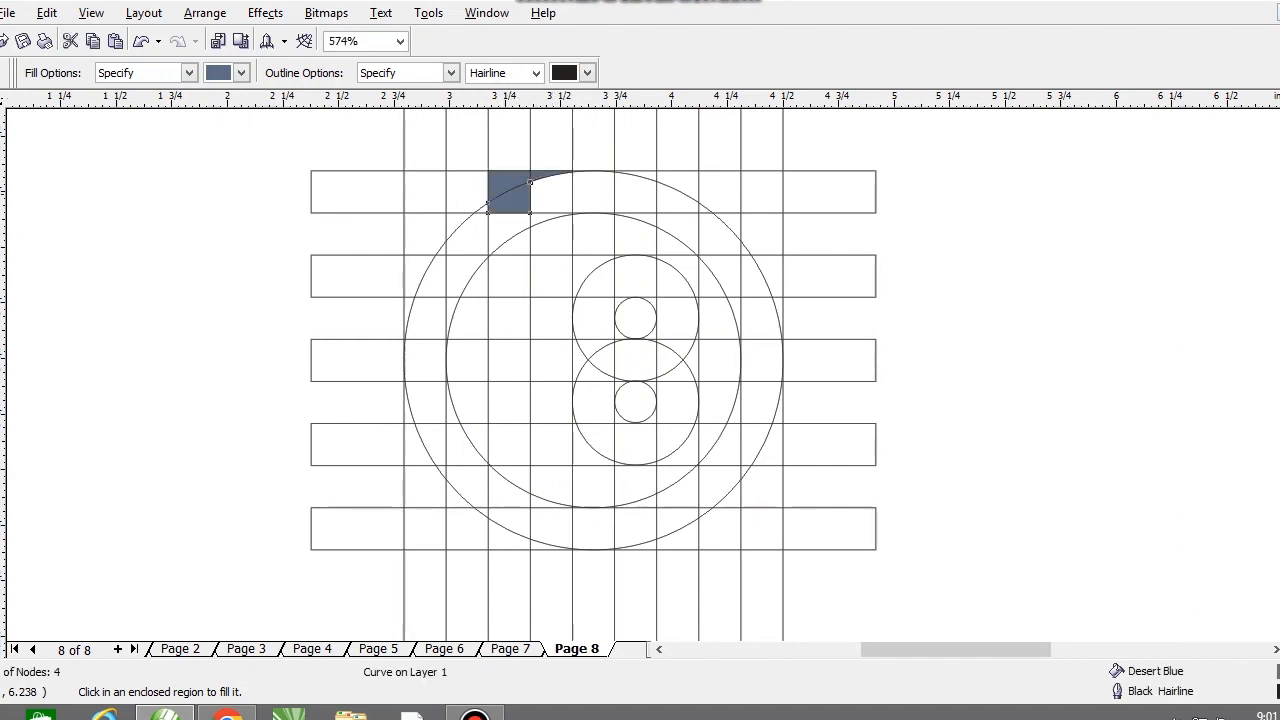
{"action": "left_click", "coordinate": [551, 197]}
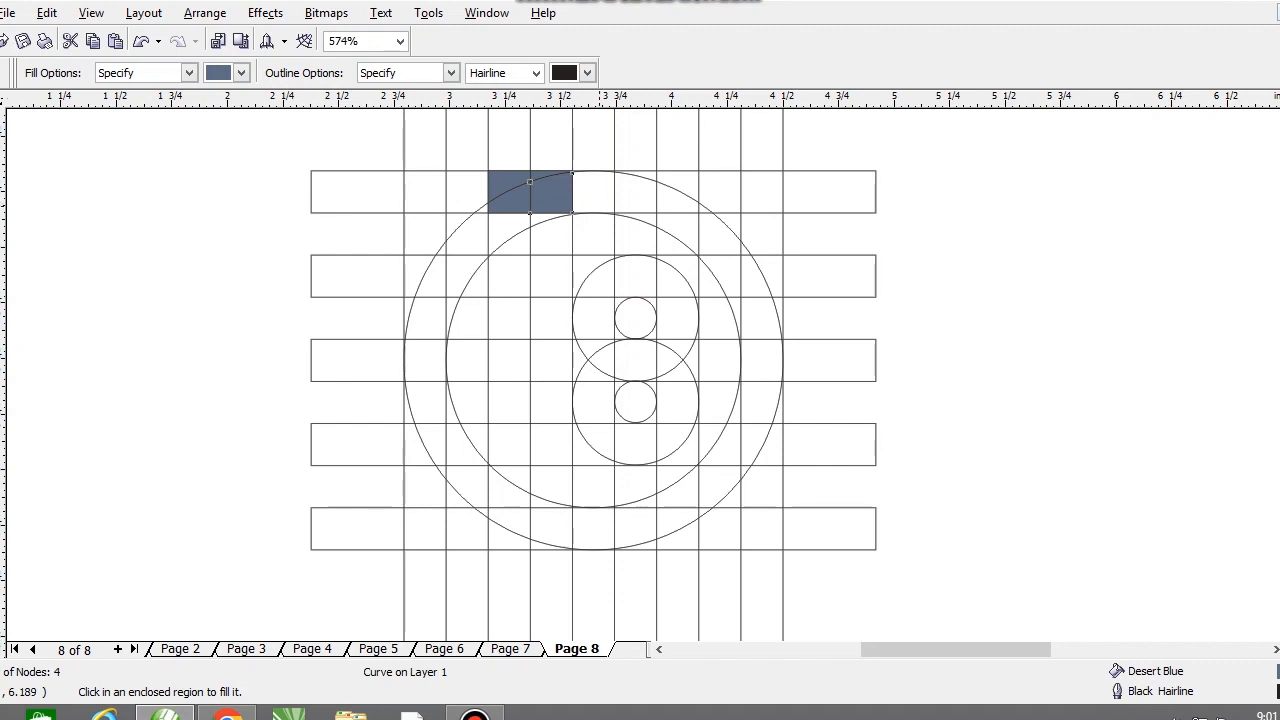
Step: Try to fill the cell where the top bar crosses the centre vertical strip with Desert Blue
{"action": "left_click", "coordinate": [597, 194]}
{"action": "scroll", "coordinate": [602, 194], "scroll_direction": "up", "scroll_amount": 1}
{"action": "key", "text": "ctrl+z"}
{"action": "scroll", "coordinate": [625, 348], "scroll_direction": "up", "scroll_amount": 2}
{"action": "scroll", "coordinate": [648, 365], "scroll_direction": "down", "scroll_amount": 2}
{"action": "key", "text": "space"}
{"action": "left_click_drag", "start_coordinate": [789, 280], "coordinate": [631, 249]}
{"action": "key", "text": "ctrl+z"}
{"action": "scroll", "coordinate": [691, 348], "scroll_direction": "down", "scroll_amount": 2}
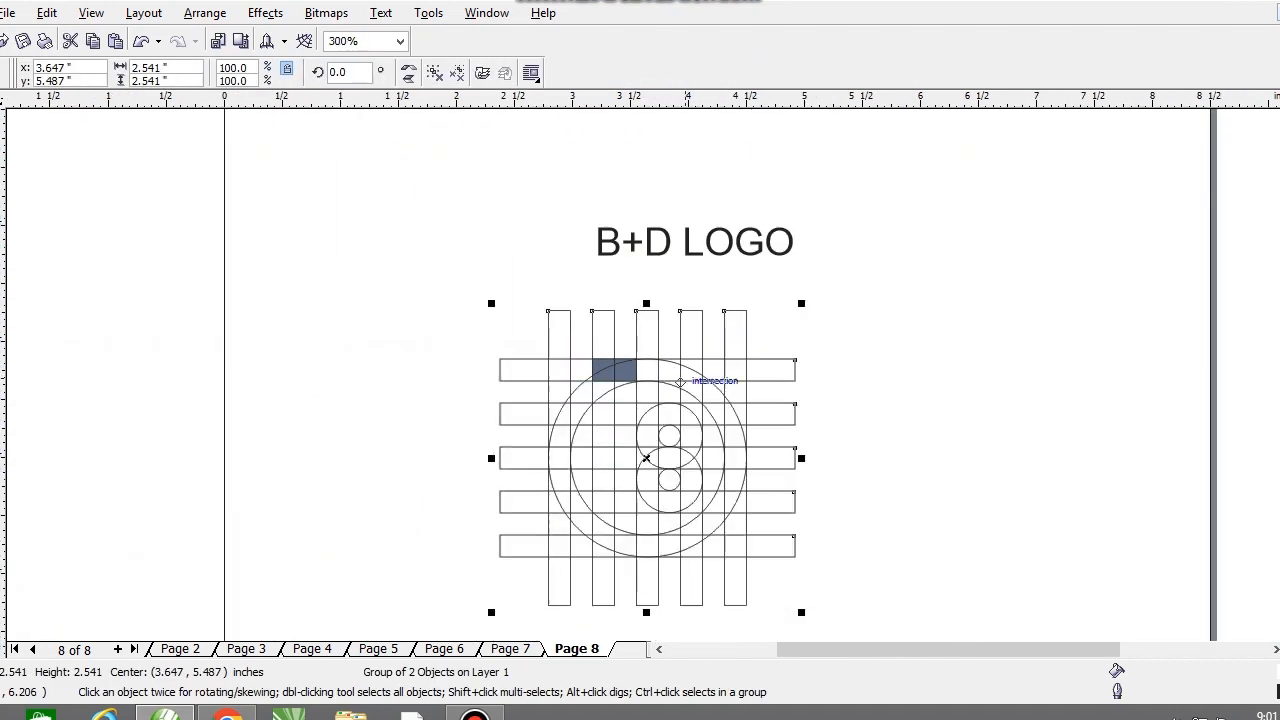
{"action": "left_click", "coordinate": [750, 358]}
{"action": "scroll", "coordinate": [671, 391], "scroll_direction": "up", "scroll_amount": 2}
{"action": "key", "text": "ctrl+z"}
{"action": "key", "text": "space"}
{"action": "left_click", "coordinate": [590, 235]}
{"action": "left_click", "coordinate": [600, 308]}
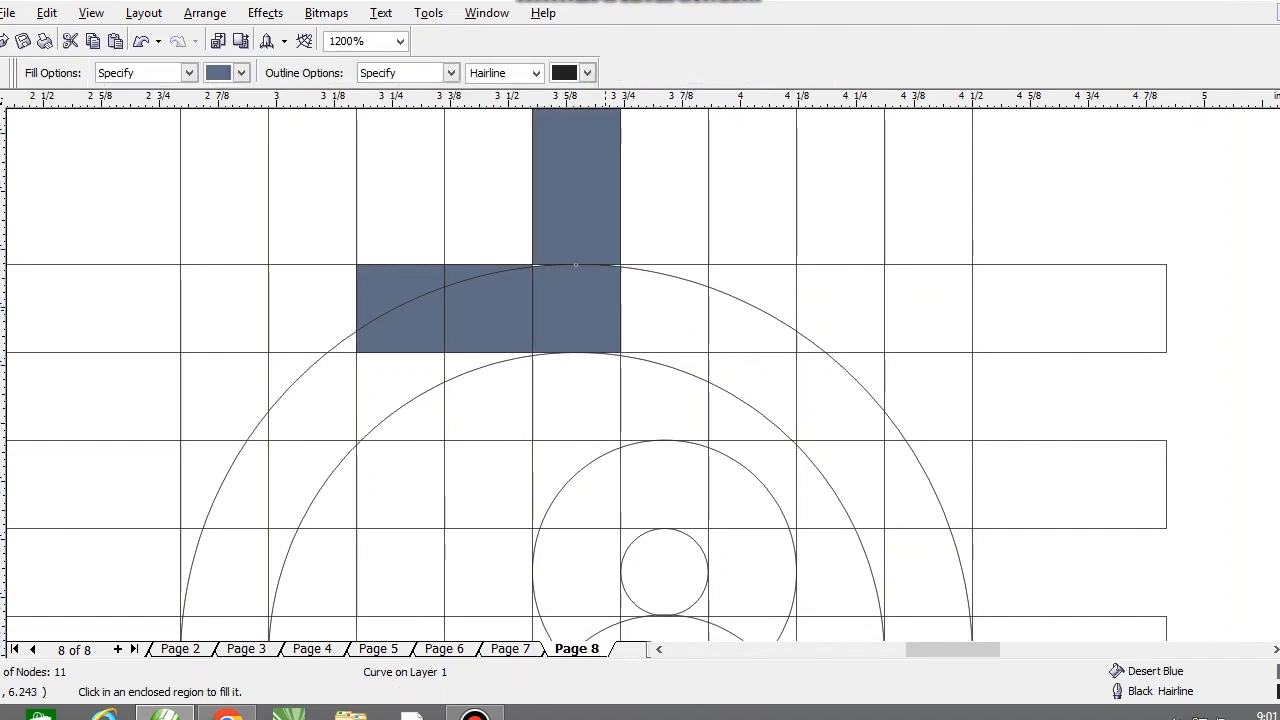
{"action": "key", "text": "ctrl+z"}
Step: Try to close off the ring's top cell with a straight Bezier line along the bar's upper edge and fill it
{"action": "left_click", "coordinate": [0, 245]}
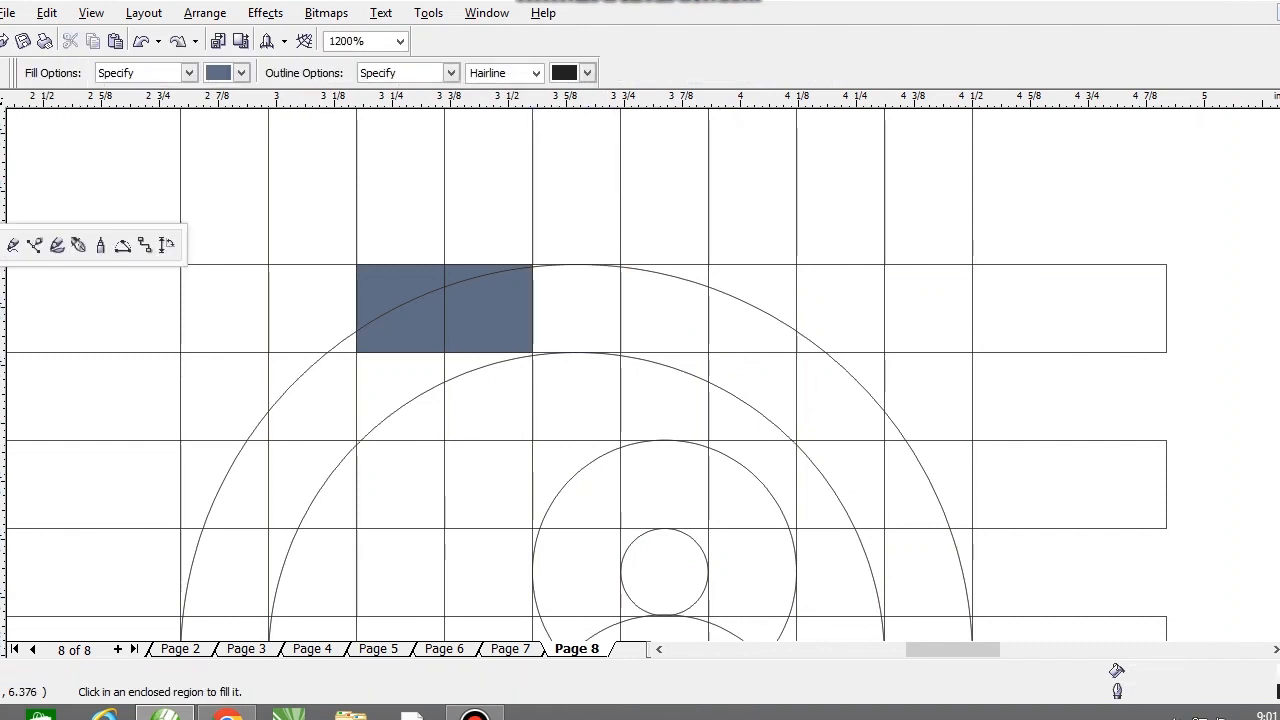
{"action": "left_click", "coordinate": [34, 245]}
{"action": "left_click", "coordinate": [500, 264]}
{"action": "left_click", "coordinate": [738, 264]}
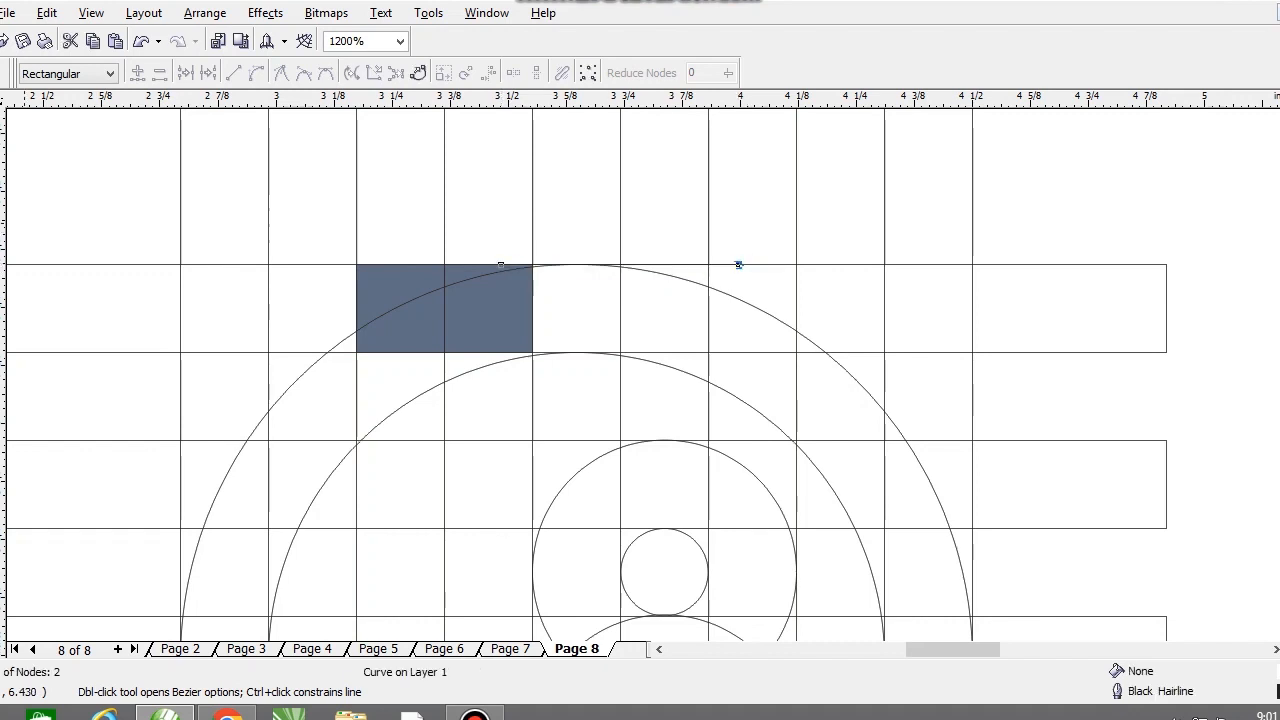
{"action": "left_click", "coordinate": [0, 272]}
{"action": "left_click", "coordinate": [586, 311]}
{"action": "scroll", "coordinate": [675, 344], "scroll_direction": "down", "scroll_amount": 1}
{"action": "key", "text": "ctrl+z"}
{"action": "left_click", "coordinate": [604, 298]}
{"action": "key", "text": "ctrl+z"}
Step: Undo the circle move and the last Desert Blue fill in the top bar
{"action": "key", "text": "space"}
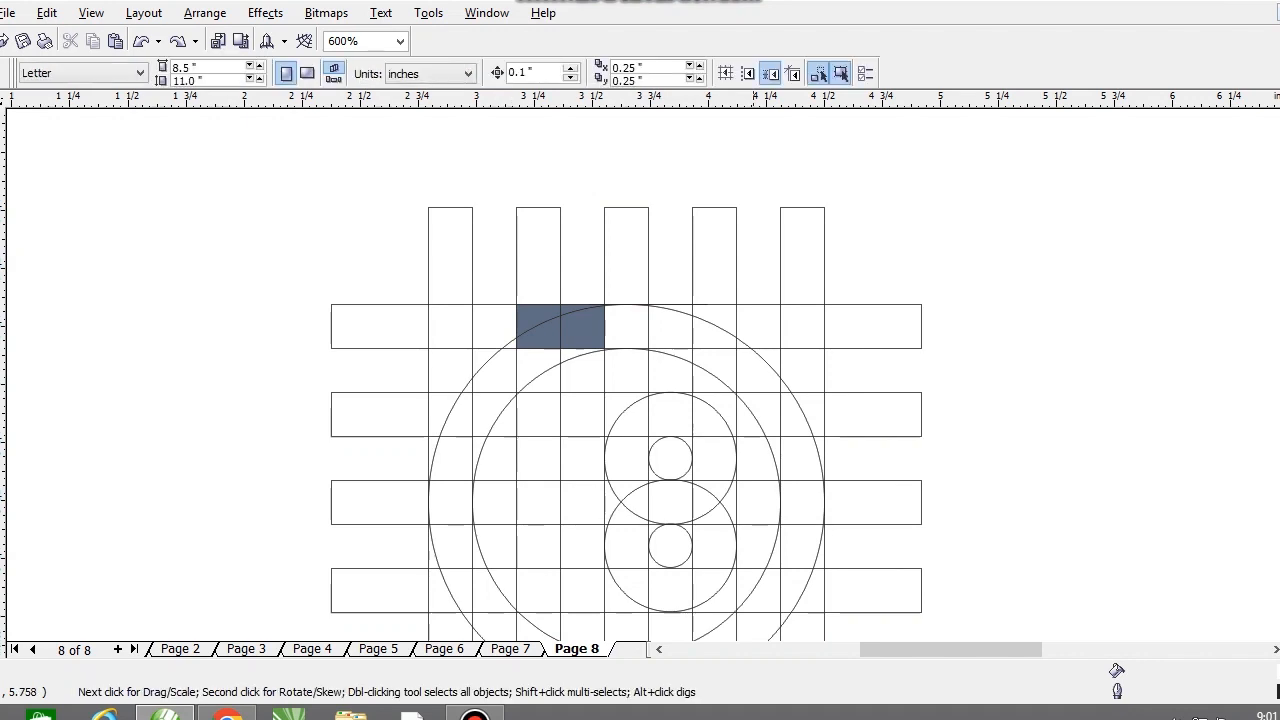
{"action": "left_click_drag", "start_coordinate": [610, 346], "coordinate": [621, 388]}
{"action": "key", "text": "ctrl+z"}
{"action": "scroll", "coordinate": [650, 368], "scroll_direction": "down", "scroll_amount": 2}
{"action": "scroll", "coordinate": [650, 370], "scroll_direction": "up", "scroll_amount": 1}
{"action": "scroll", "coordinate": [740, 350], "scroll_direction": "up", "scroll_amount": 1}
{"action": "key", "text": "space"}
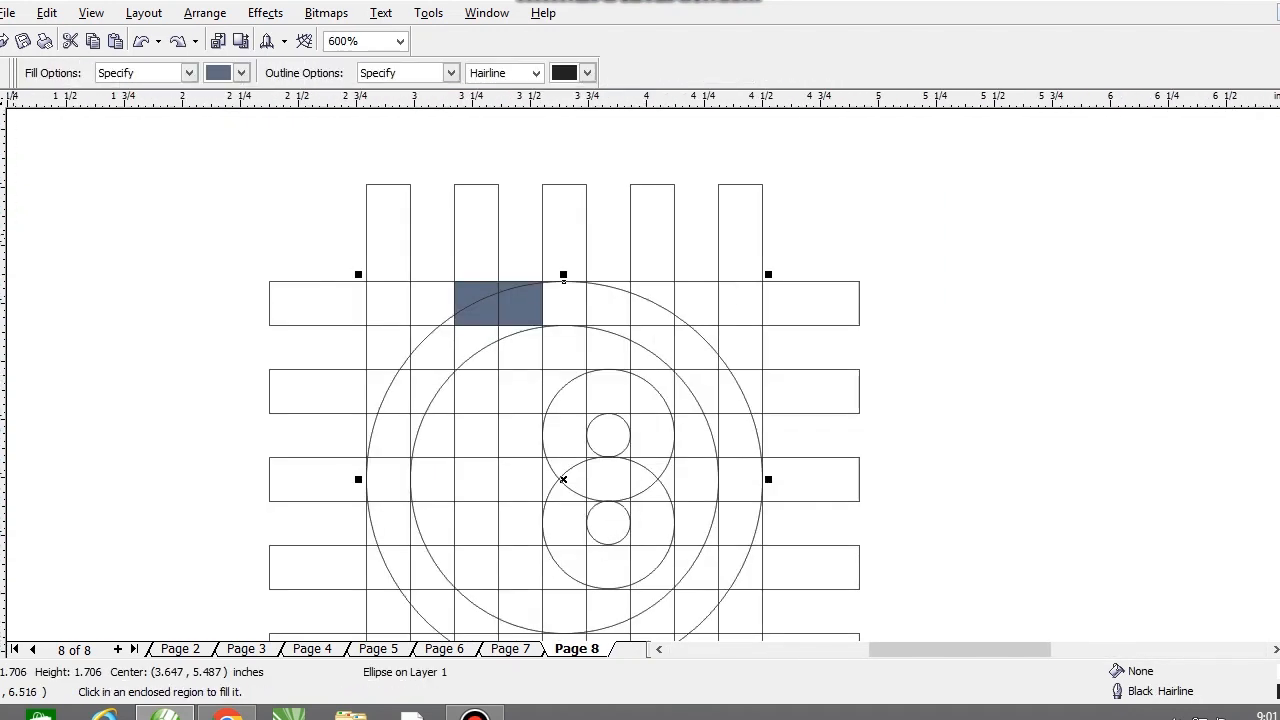
{"action": "key", "text": "ctrl+z"}
{"action": "key", "text": "ctrl+z"}
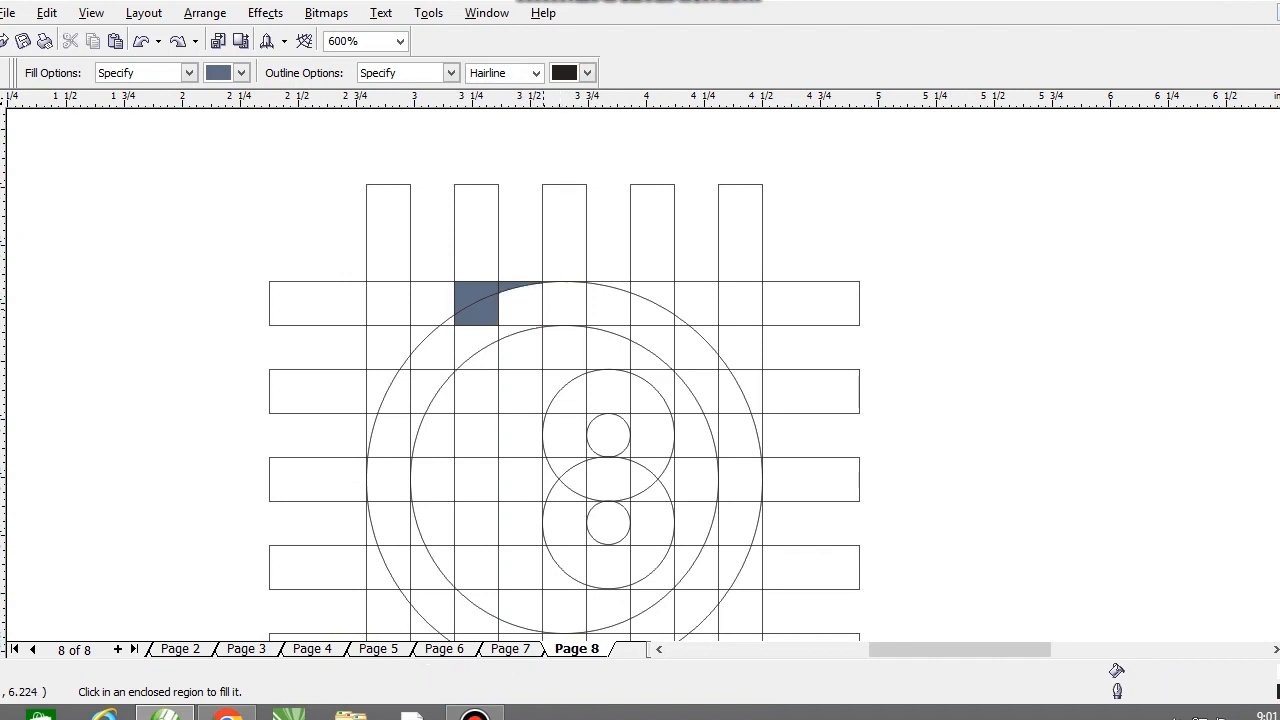
Step: Fill the top bar through the centre strip into the next ring cell, including the strip's upper end, with Desert Blue
{"action": "left_click", "coordinate": [520, 304]}
{"action": "left_click", "coordinate": [564, 299]}
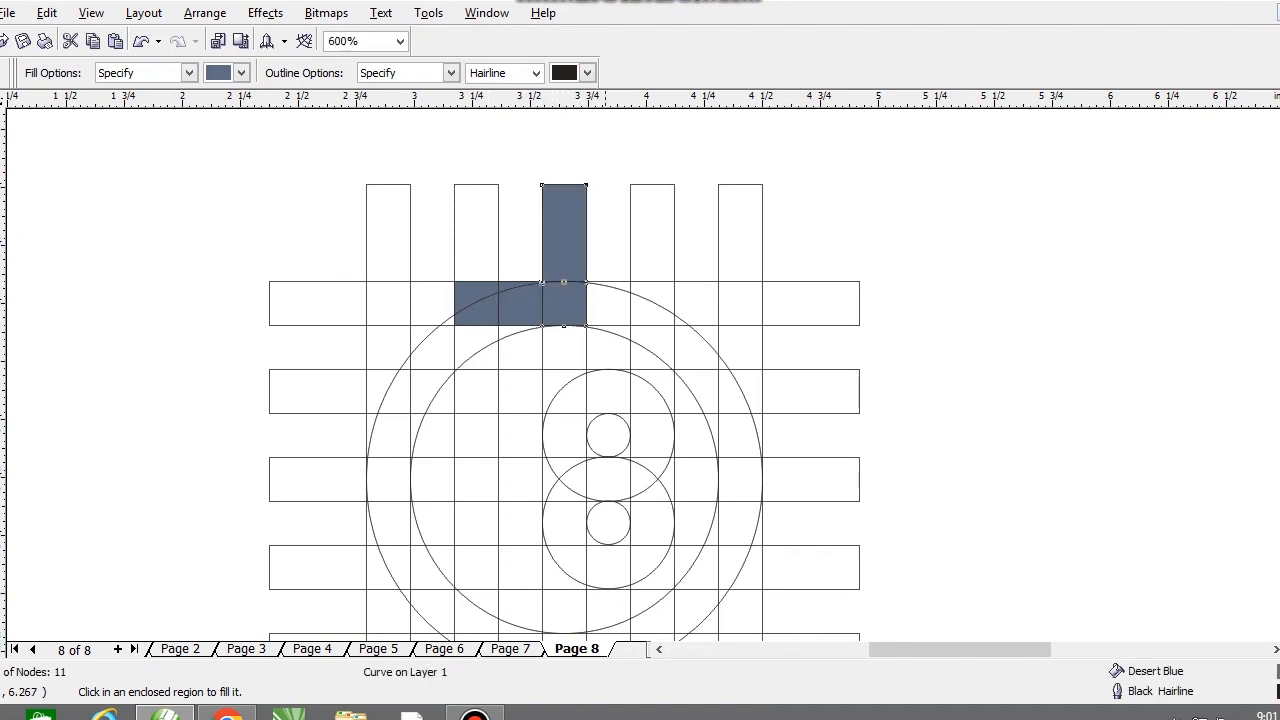
{"action": "left_click", "coordinate": [608, 299]}
{"action": "left_click", "coordinate": [621, 286]}
{"action": "left_click", "coordinate": [647, 315]}
{"action": "scroll", "coordinate": [652, 253], "scroll_direction": "up", "scroll_amount": 1}
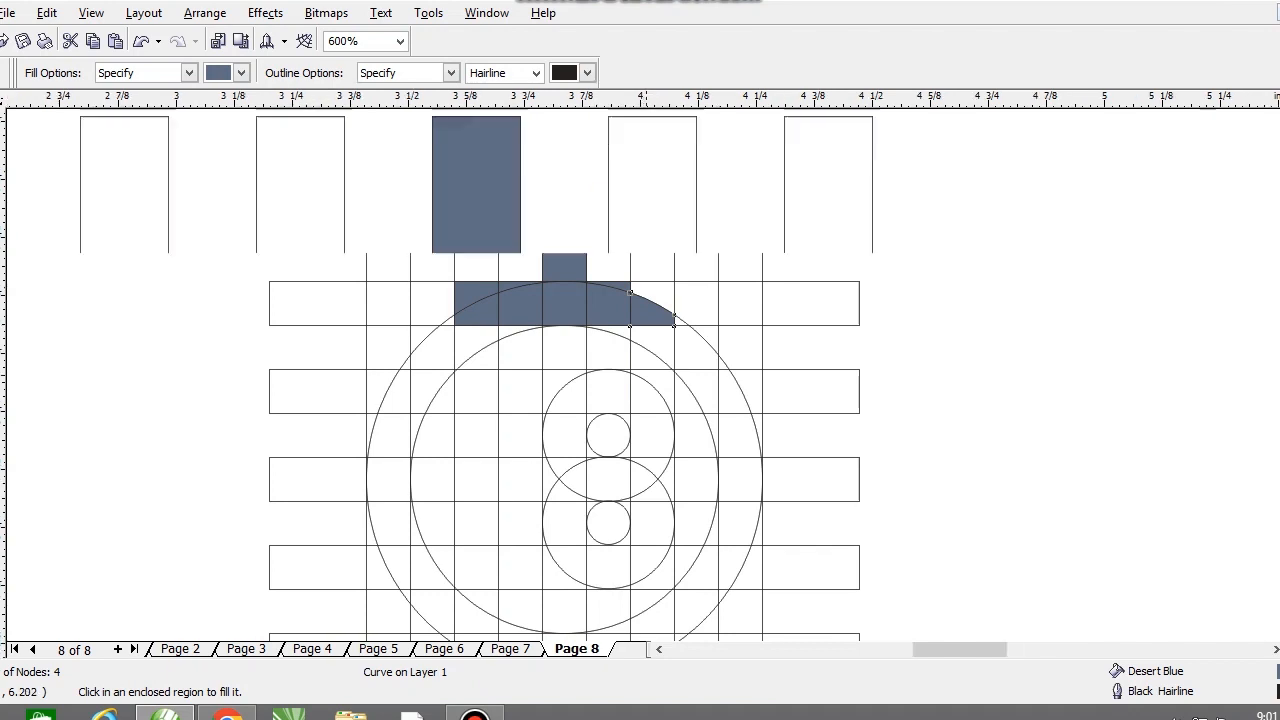
{"action": "key", "text": "ctrl+z"}
{"action": "key", "text": "ctrl+z"}
Step: Fill the ring's upper-right arc cells between the top bar and the second horizontal bar with Desert Blue
{"action": "left_click", "coordinate": [590, 410]}
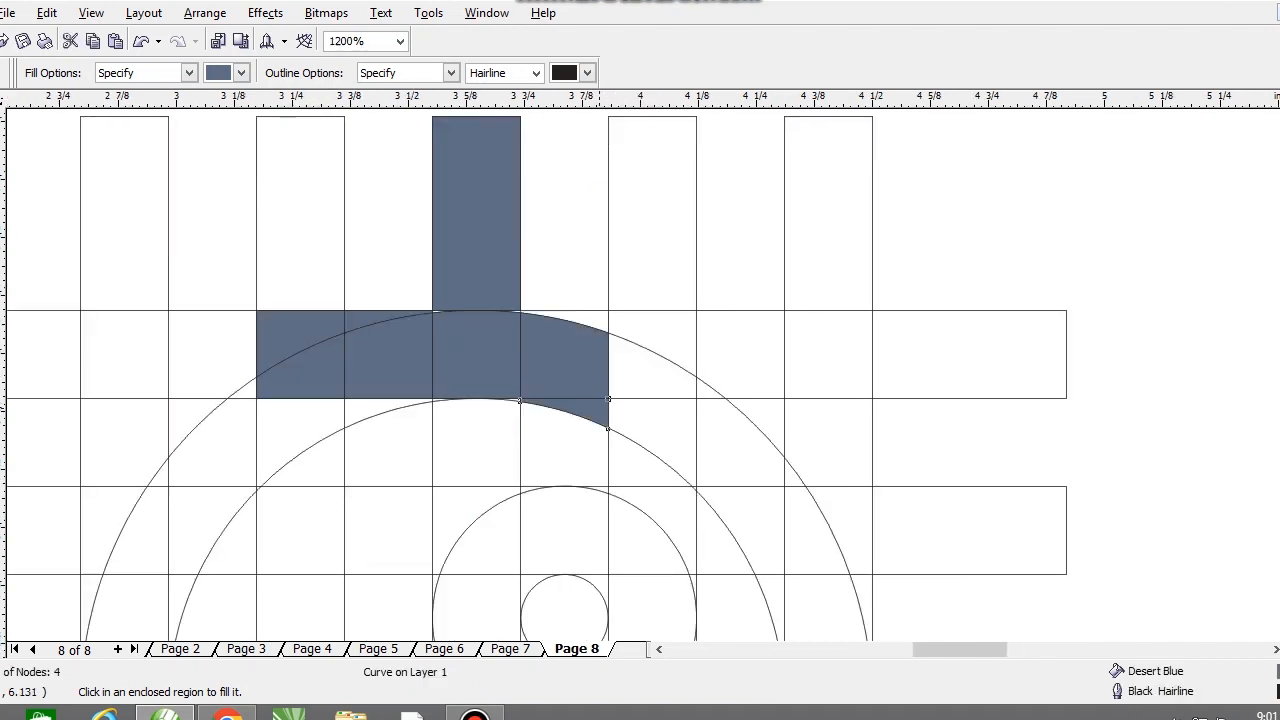
{"action": "left_click", "coordinate": [670, 388]}
{"action": "left_click", "coordinate": [670, 425]}
{"action": "left_click", "coordinate": [730, 440]}
{"action": "left_click", "coordinate": [708, 391]}
{"action": "scroll", "coordinate": [708, 457], "scroll_direction": "down", "scroll_amount": 1}
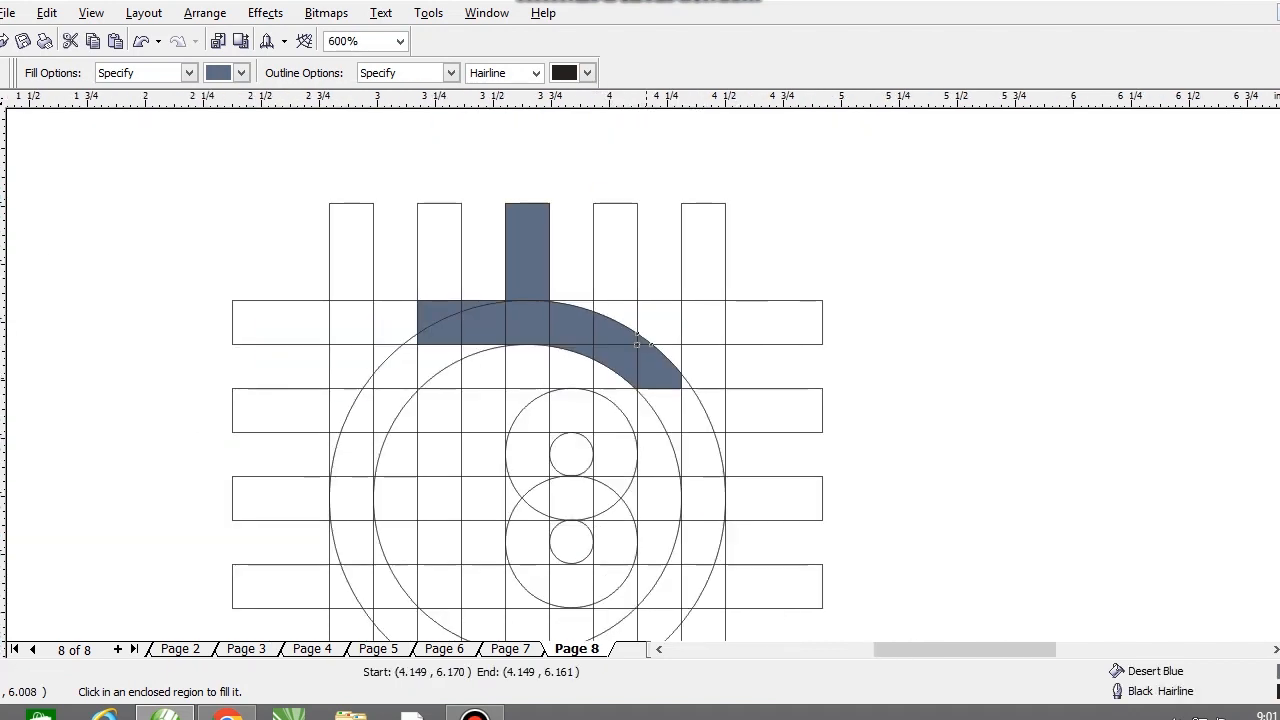
Step: Continue the Desert Blue fill down the ring's right arc towards the middle horizontal bar
{"action": "scroll", "coordinate": [662, 404], "scroll_direction": "up", "scroll_amount": 1}
{"action": "left_click", "coordinate": [657, 376]}
{"action": "left_click", "coordinate": [699, 383]}
{"action": "left_click", "coordinate": [698, 322]}
{"action": "key", "text": "ctrl+z"}
{"action": "left_click", "coordinate": [687, 331]}
{"action": "left_click", "coordinate": [698, 455]}
{"action": "left_click", "coordinate": [676, 467]}
Step: Fill the ring where it meets the middle bar, including its inner-edge slivers and the bar's right end, with Desert Blue
{"action": "scroll", "coordinate": [692, 560], "scroll_direction": "down", "scroll_amount": 1}
{"action": "scroll", "coordinate": [644, 374], "scroll_direction": "up", "scroll_amount": 1}
{"action": "left_click", "coordinate": [655, 390]}
{"action": "scroll", "coordinate": [641, 360], "scroll_direction": "up", "scroll_amount": 2}
{"action": "left_click", "coordinate": [602, 296]}
{"action": "scroll", "coordinate": [608, 310], "scroll_direction": "down", "scroll_amount": 1}
{"action": "scroll", "coordinate": [640, 345], "scroll_direction": "up", "scroll_amount": 1}
{"action": "scroll", "coordinate": [611, 440], "scroll_direction": "down", "scroll_amount": 1}
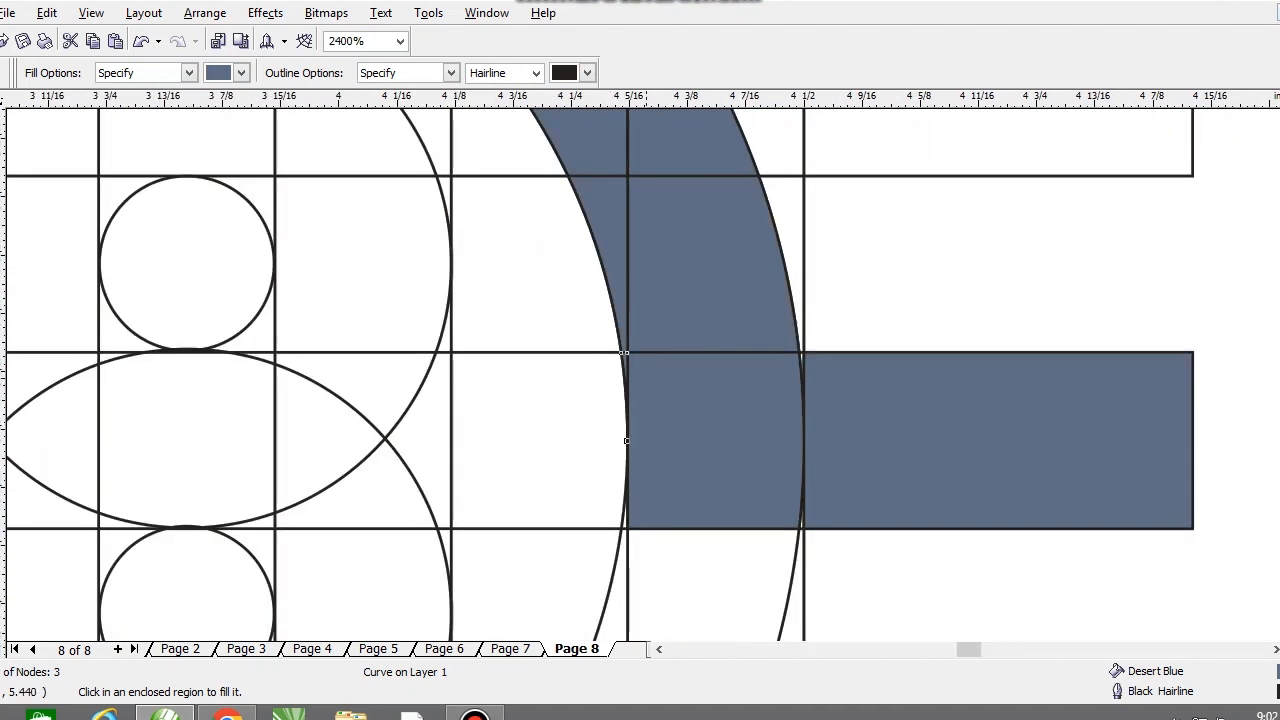
{"action": "scroll", "coordinate": [610, 492], "scroll_direction": "up", "scroll_amount": 1}
{"action": "left_click", "coordinate": [677, 436]}
{"action": "scroll", "coordinate": [670, 426], "scroll_direction": "down", "scroll_amount": 2}
Step: Fill the ring's lower-right arc from the middle bar down past the fourth horizontal bar with Desert Blue
{"action": "left_click", "coordinate": [678, 404]}
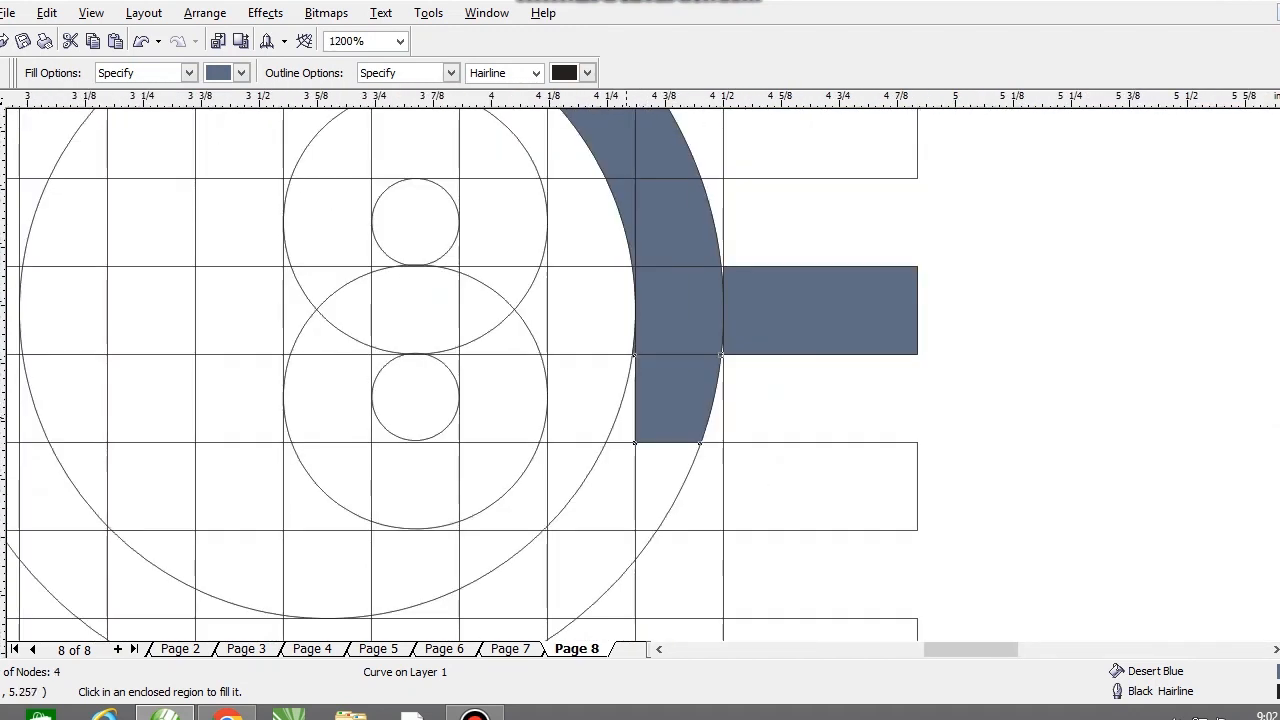
{"action": "left_click", "coordinate": [626, 420]}
{"action": "left_click", "coordinate": [715, 420]}
{"action": "key", "text": "ctrl+z"}
{"action": "left_click", "coordinate": [667, 462]}
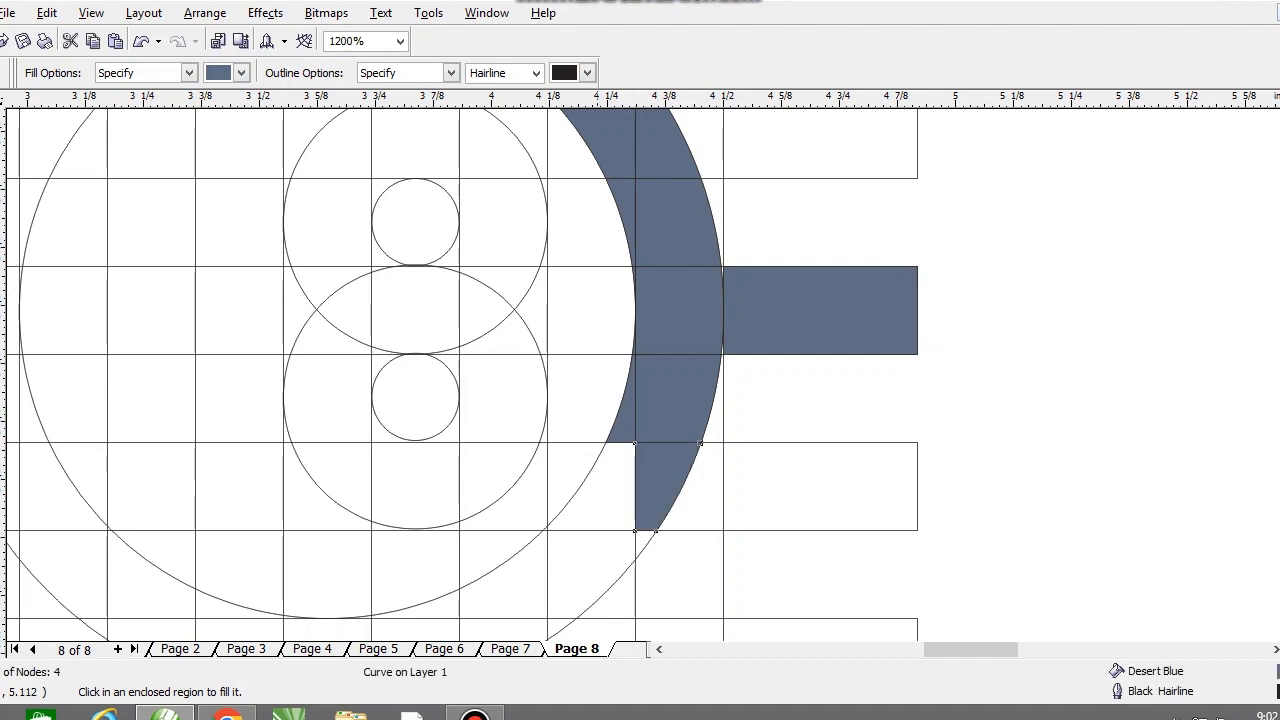
{"action": "left_click", "coordinate": [608, 500]}
{"action": "left_click", "coordinate": [642, 544]}
{"action": "left_click", "coordinate": [615, 558]}
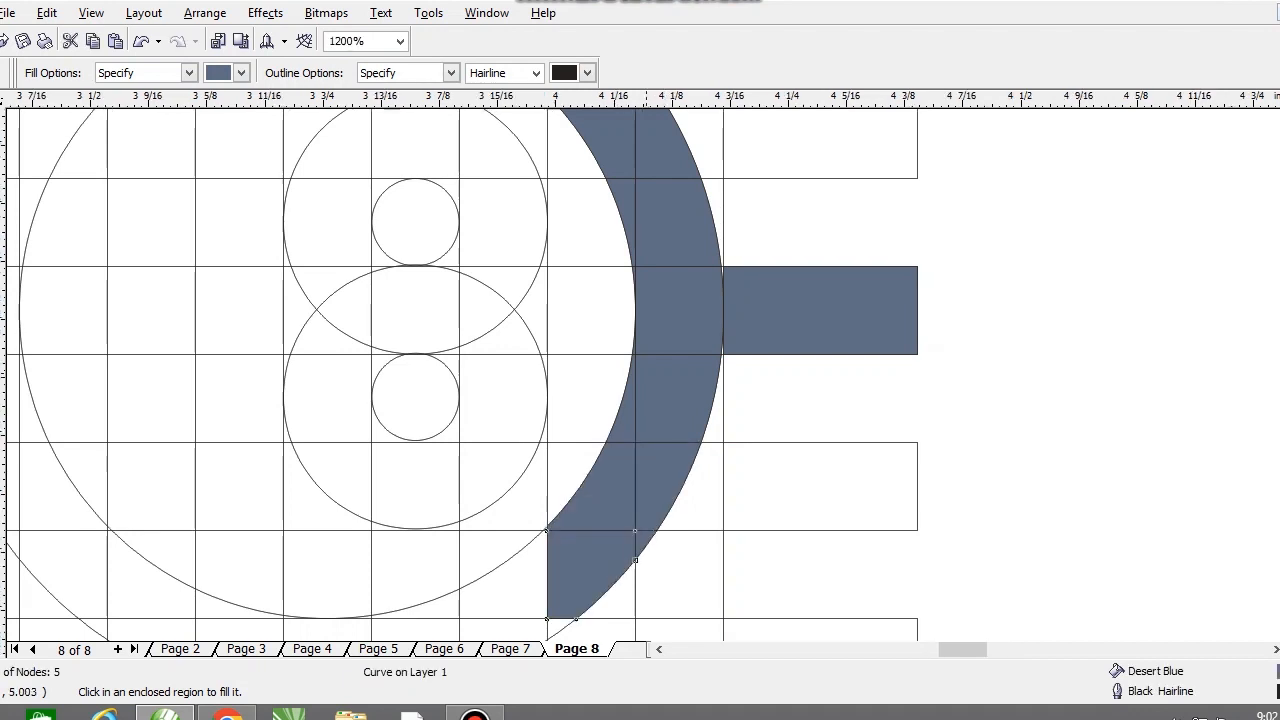
Step: Fill the remaining lower-right ring cells up to the centre vertical strip with Desert Blue
{"action": "scroll", "coordinate": [546, 534], "scroll_direction": "up", "scroll_amount": 4}
{"action": "left_click", "coordinate": [675, 344]}
{"action": "left_click", "coordinate": [653, 400]}
{"action": "scroll", "coordinate": [653, 384], "scroll_direction": "down", "scroll_amount": 4}
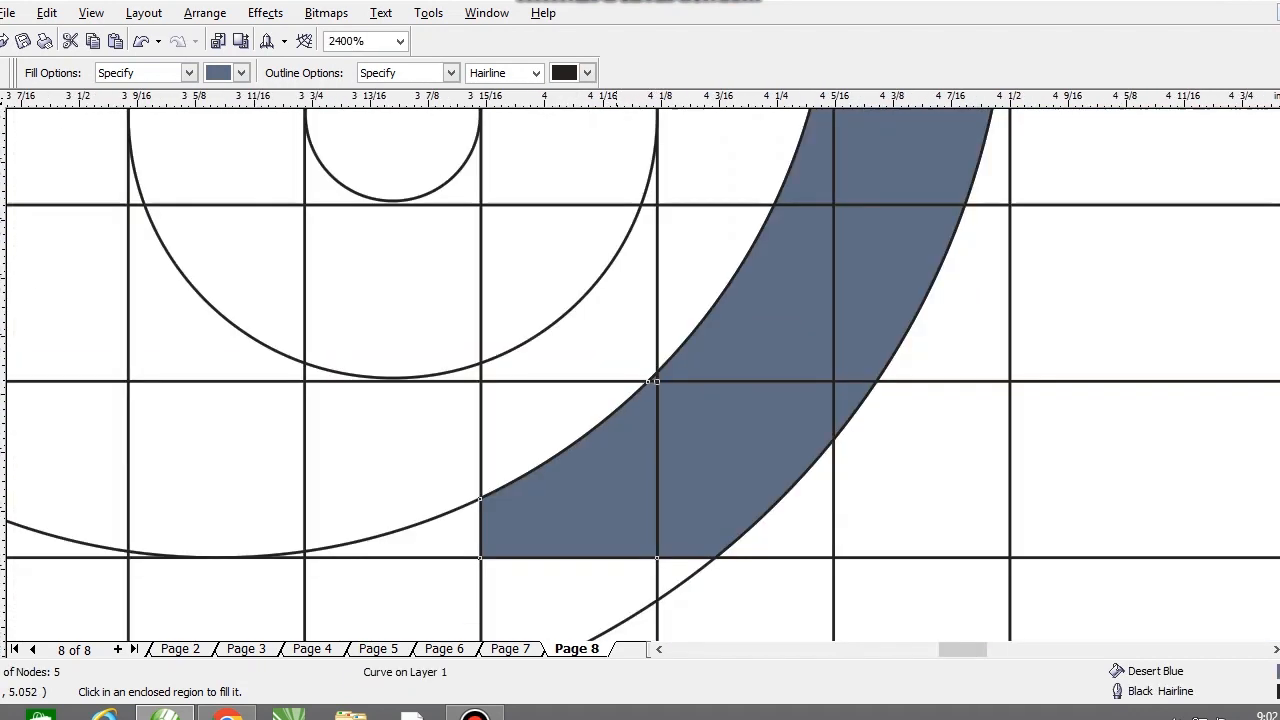
{"action": "left_click", "coordinate": [717, 462]}
{"action": "key", "text": "ctrl+z"}
{"action": "left_click", "coordinate": [711, 447]}
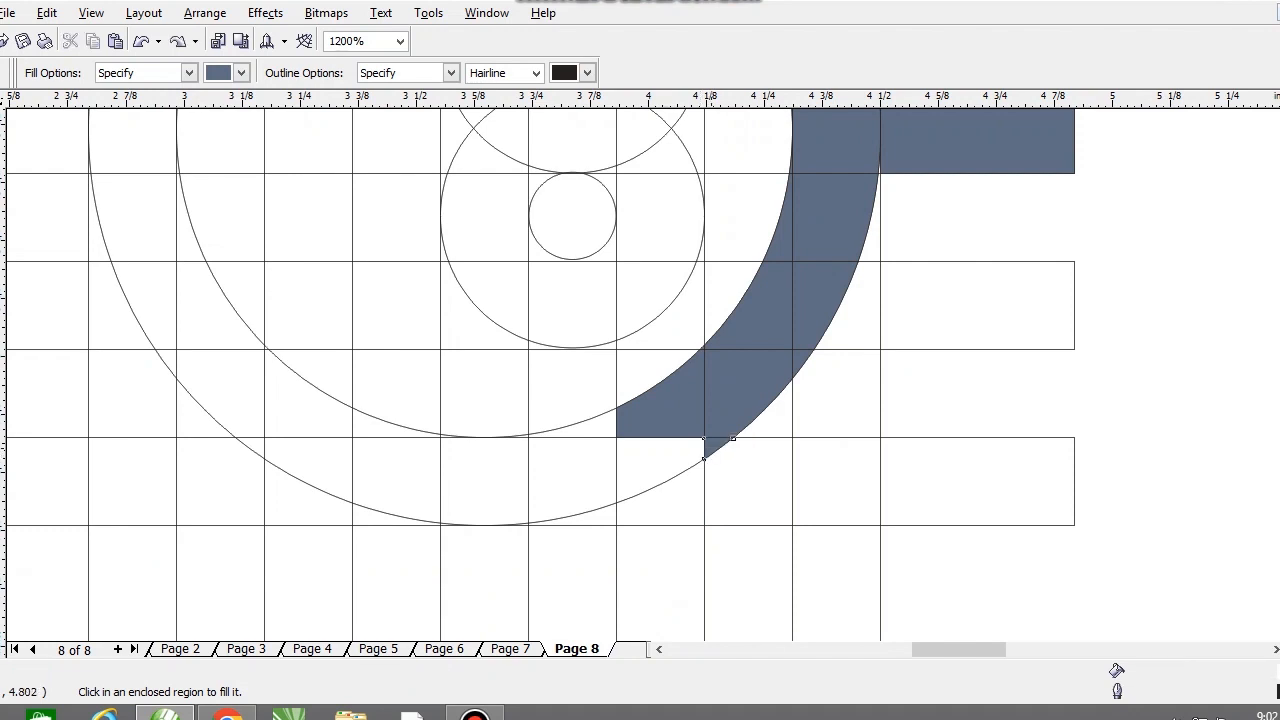
{"action": "left_click", "coordinate": [662, 453]}
{"action": "left_click", "coordinate": [584, 480]}
{"action": "left_click", "coordinate": [602, 427]}
Step: Fill the ring's bottom section, the centre strip's lower end, and the ring cells just left of it with Desert Blue
{"action": "left_click", "coordinate": [479, 481]}
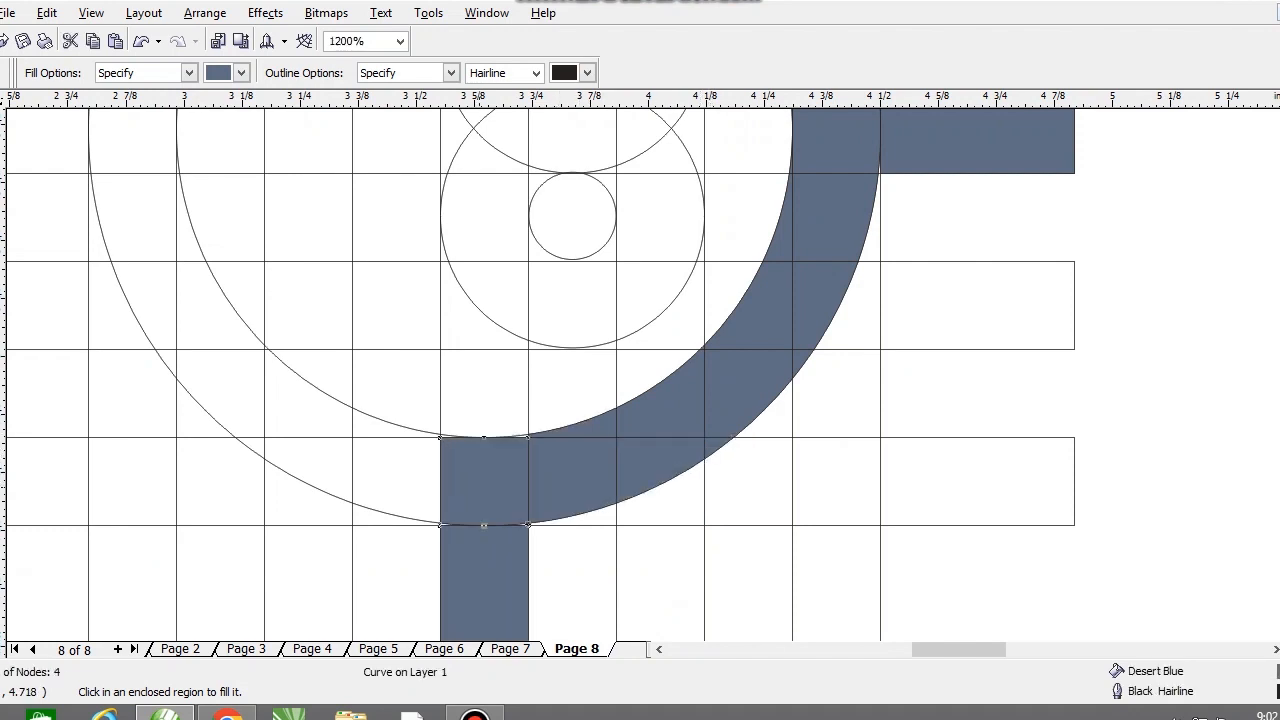
{"action": "scroll", "coordinate": [337, 597], "scroll_direction": "up", "scroll_amount": 1}
{"action": "left_click", "coordinate": [455, 367]}
{"action": "left_click", "coordinate": [480, 268]}
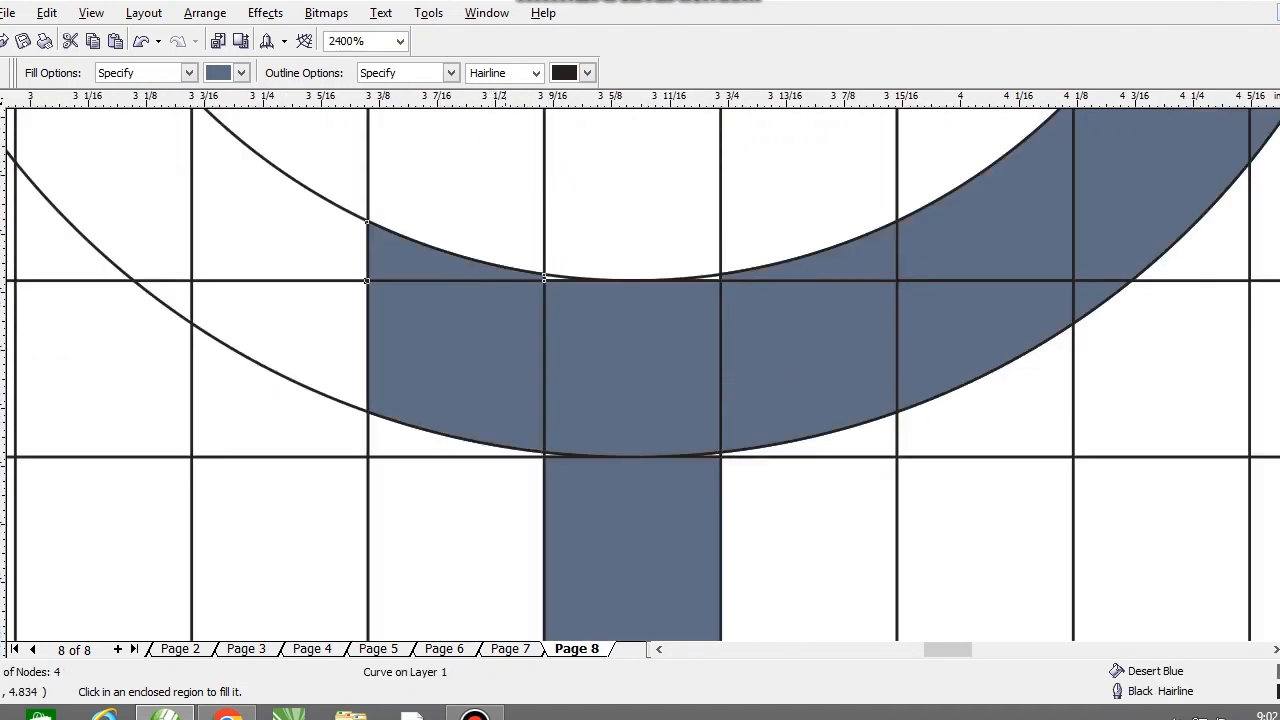
{"action": "scroll", "coordinate": [522, 180], "scroll_direction": "up", "scroll_amount": 1}
{"action": "left_click", "coordinate": [572, 369]}
{"action": "left_click", "coordinate": [905, 369]}
Step: Fill the ring's lower-left arc cells up to the fourth horizontal bar with Desert Blue
{"action": "scroll", "coordinate": [880, 363], "scroll_direction": "down", "scroll_amount": 3}
{"action": "scroll", "coordinate": [537, 363], "scroll_direction": "up", "scroll_amount": 2}
{"action": "left_click", "coordinate": [625, 468]}
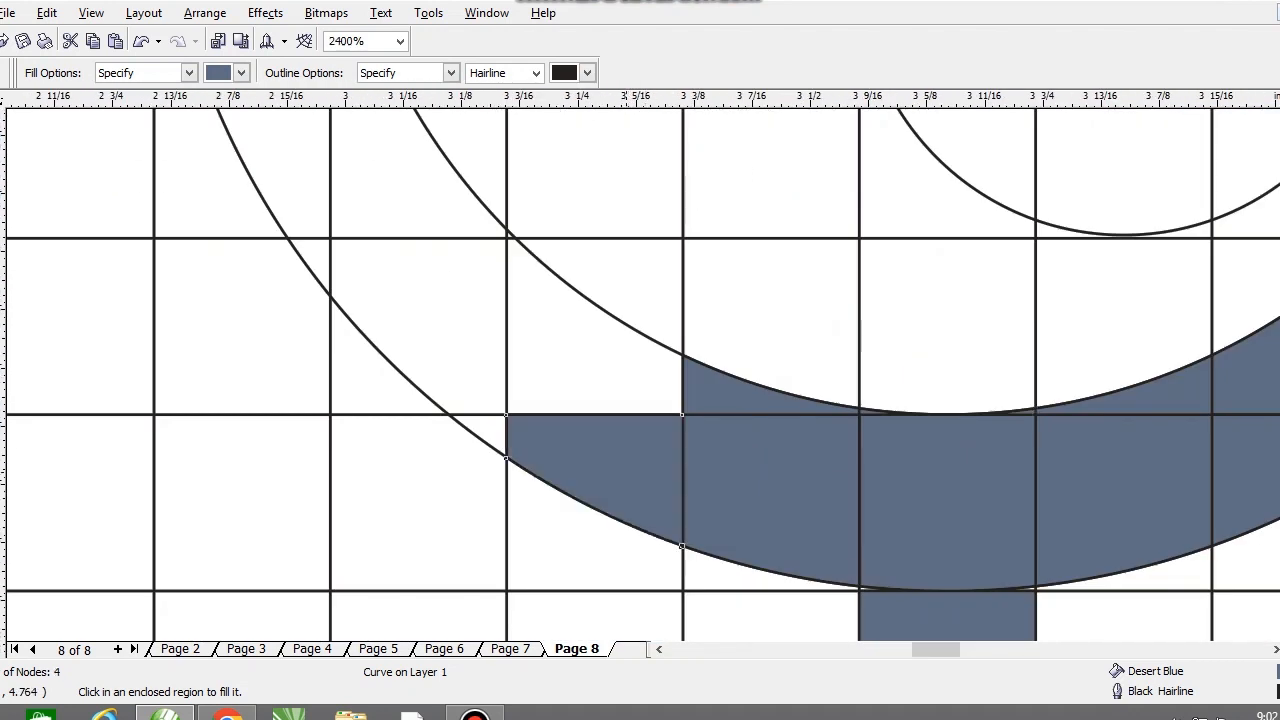
{"action": "left_click", "coordinate": [580, 370]}
{"action": "left_click", "coordinate": [443, 330]}
{"action": "left_click", "coordinate": [492, 424]}
{"action": "left_click", "coordinate": [316, 258]}
{"action": "scroll", "coordinate": [565, 452], "scroll_direction": "down", "scroll_amount": 2}
{"action": "scroll", "coordinate": [565, 452], "scroll_direction": "down", "scroll_amount": 2}
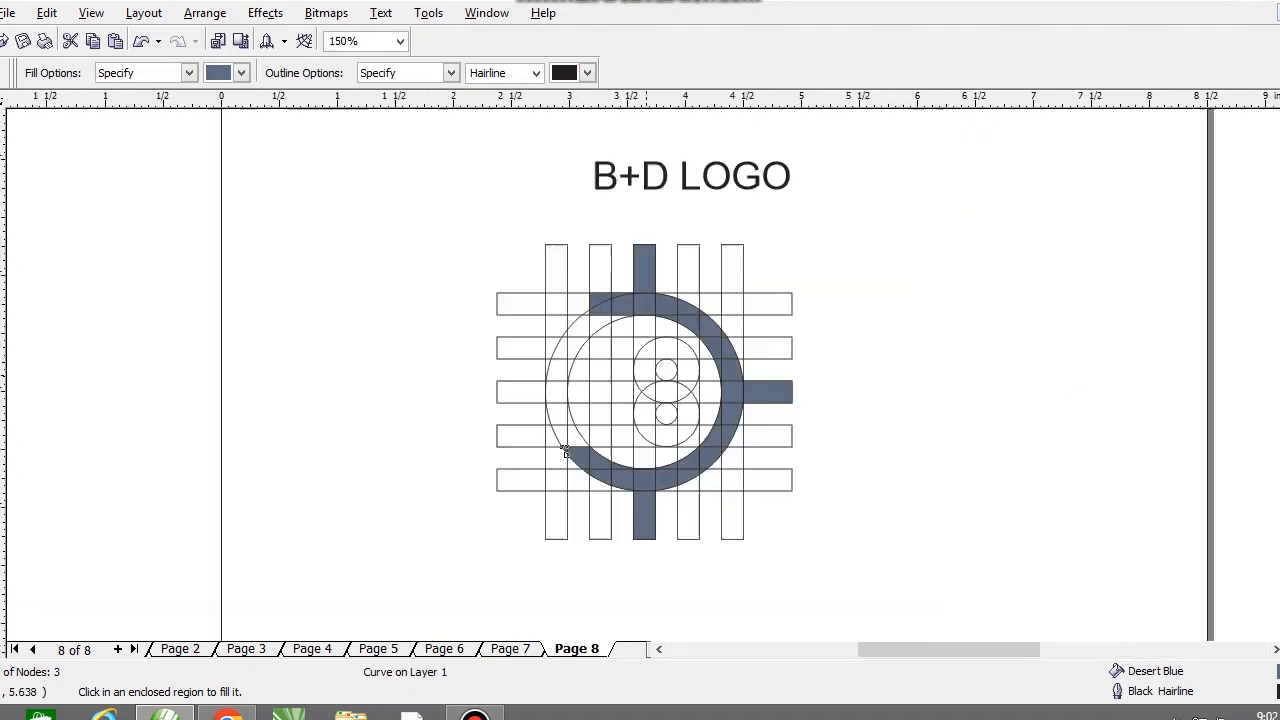
Step: Fill the second vertical strip's cells from the ring's lower-left arc up through the second horizontal bar with Desert Blue
{"action": "scroll", "coordinate": [565, 452], "scroll_direction": "up", "scroll_amount": 2}
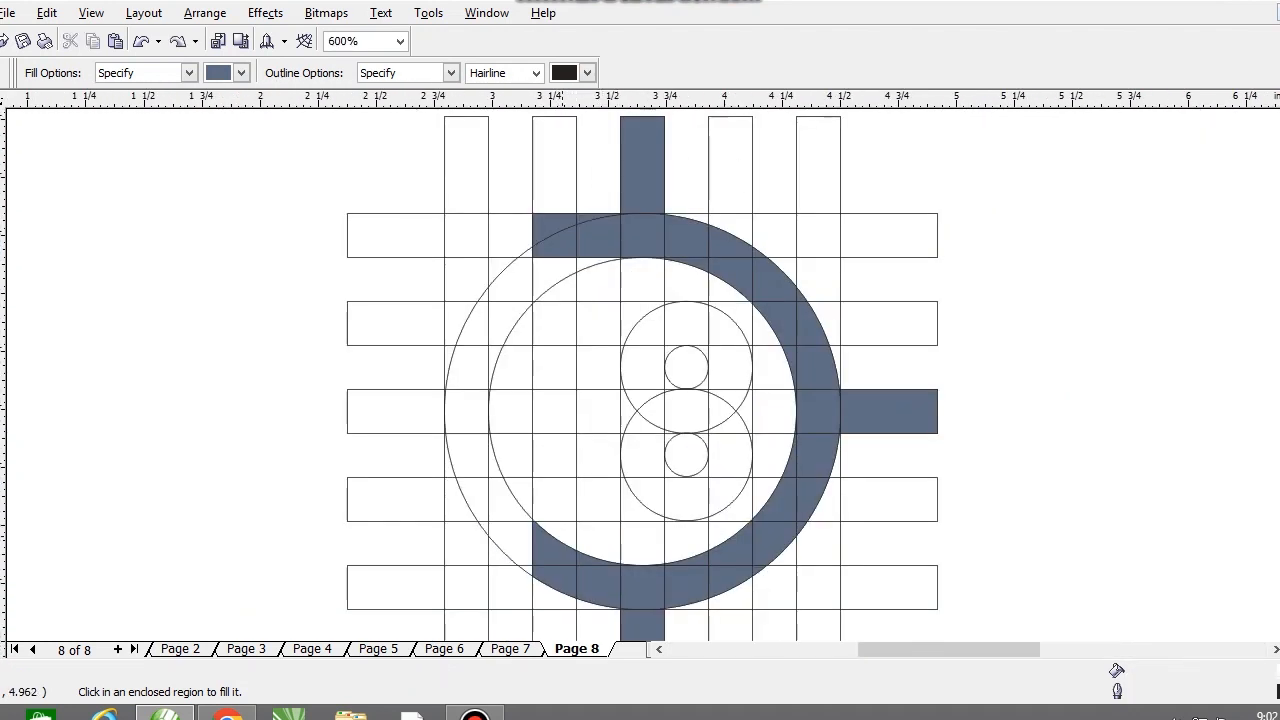
{"action": "left_click", "coordinate": [563, 533]}
{"action": "left_click", "coordinate": [559, 499]}
{"action": "left_click", "coordinate": [557, 457]}
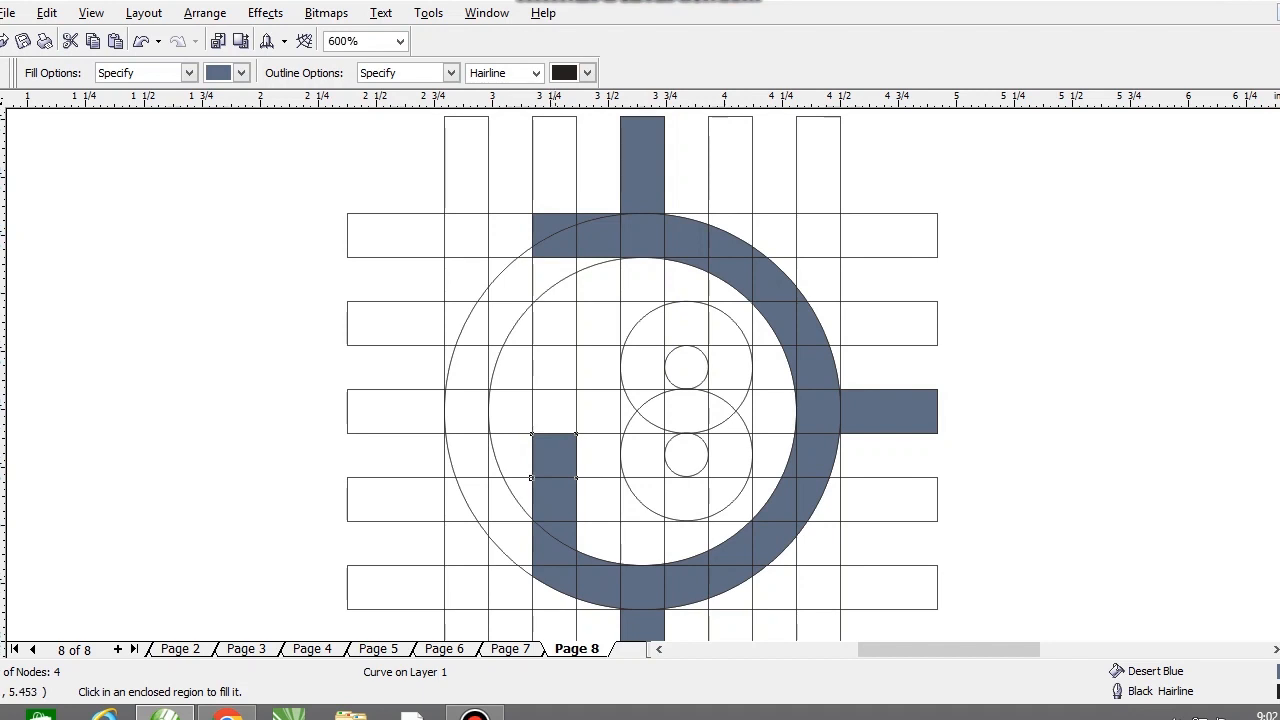
{"action": "left_click", "coordinate": [555, 411]}
{"action": "left_click", "coordinate": [555, 367]}
{"action": "left_click", "coordinate": [555, 323]}
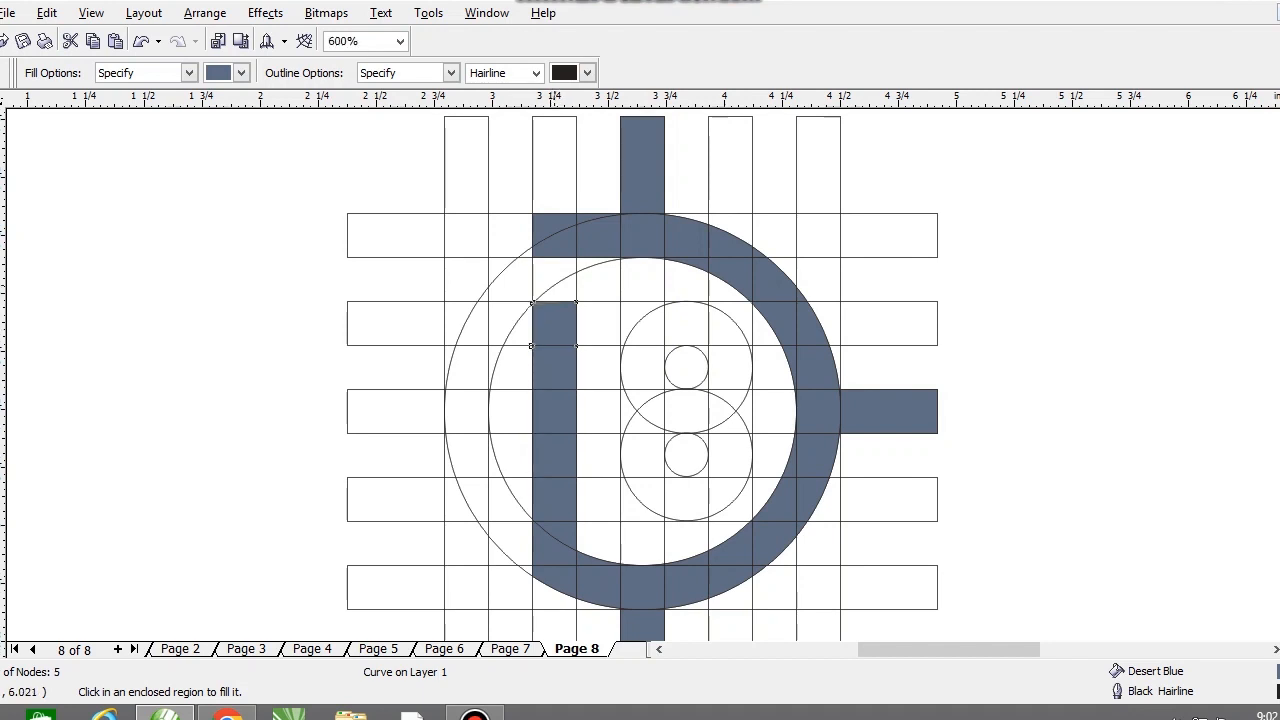
Step: Fill the stem's remaining cells below the top bar and the bottom bar's corner cells outside the ring with Desert Blue
{"action": "left_click", "coordinate": [553, 269]}
{"action": "left_click", "coordinate": [568, 291]}
{"action": "left_click", "coordinate": [545, 599]}
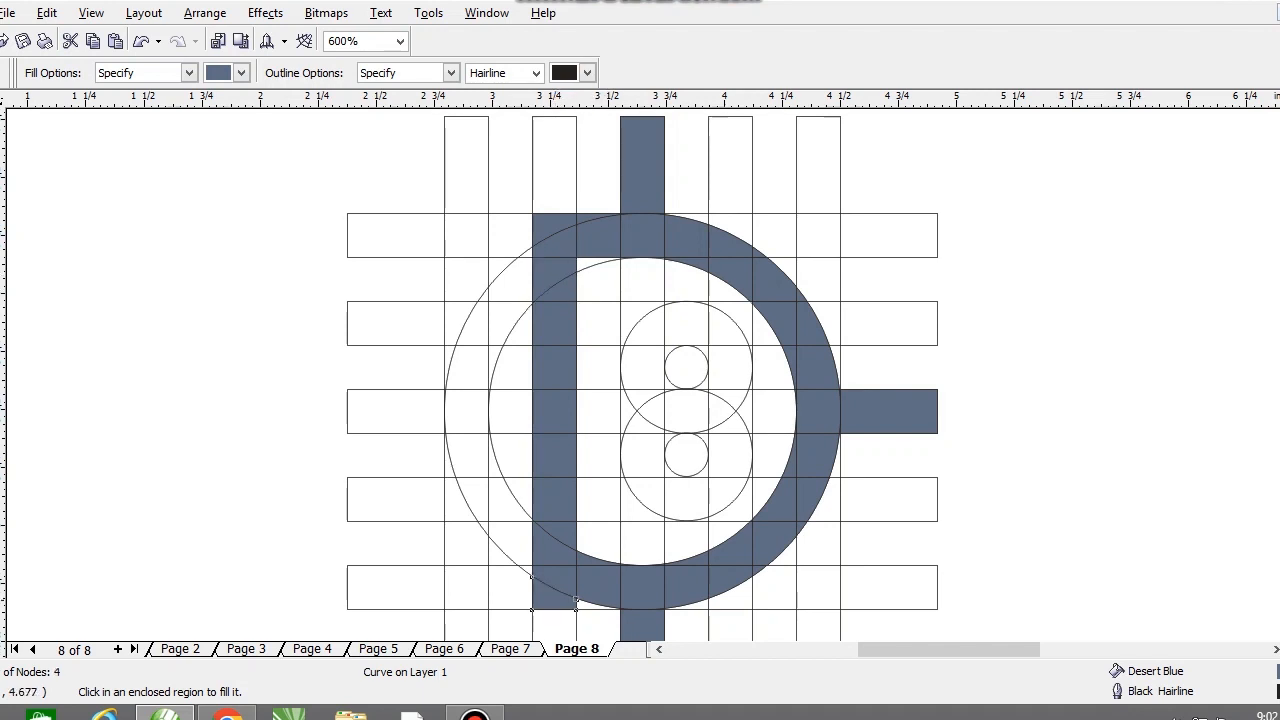
{"action": "left_click", "coordinate": [585, 605]}
Step: Fill the second horizontal bar from the first vertical strip across to the upper inner circle's left part with Desert Blue
{"action": "left_click", "coordinate": [475, 323]}
{"action": "left_click", "coordinate": [453, 314]}
{"action": "left_click", "coordinate": [499, 325]}
{"action": "left_click", "coordinate": [518, 330]}
{"action": "left_click", "coordinate": [598, 323]}
{"action": "left_click", "coordinate": [630, 312]}
{"action": "left_click", "coordinate": [650, 326]}
Step: Fill the second bar's centre pieces and its curved right end inside the upper inner circle with Desert Blue
{"action": "scroll", "coordinate": [664, 314], "scroll_direction": "up", "scroll_amount": 3}
{"action": "left_click", "coordinate": [578, 363]}
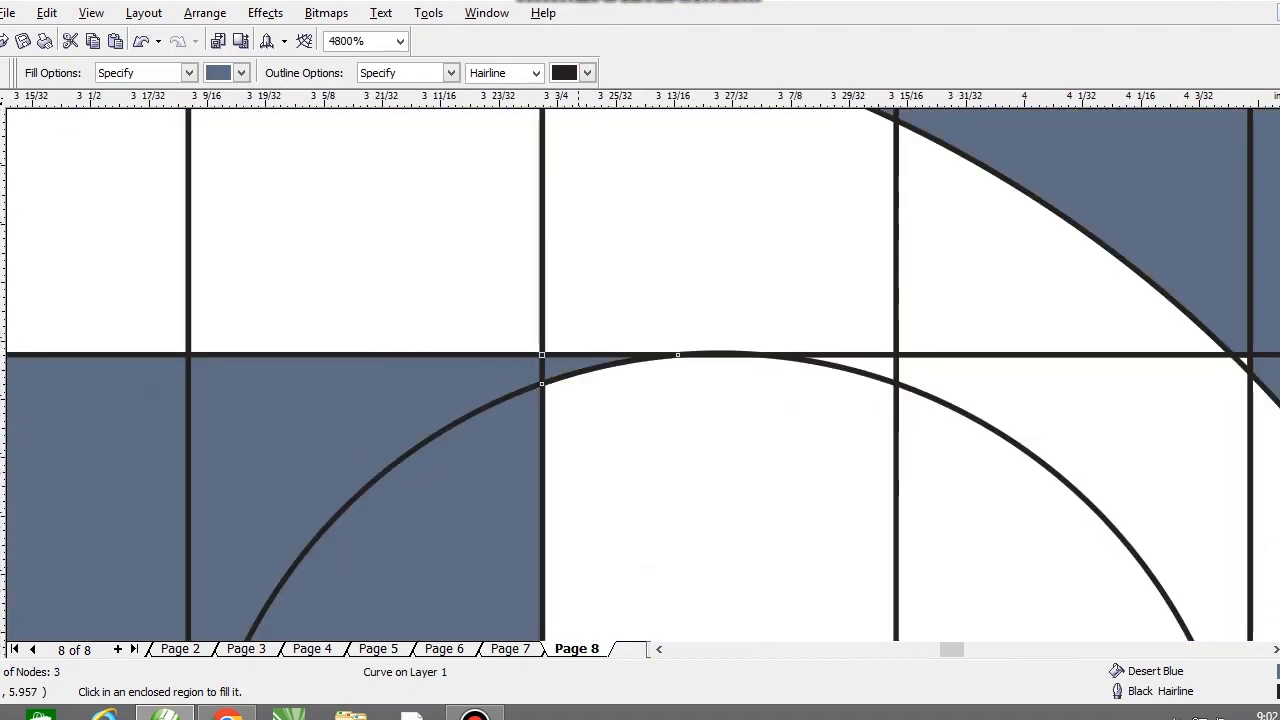
{"action": "left_click", "coordinate": [622, 460]}
{"action": "scroll", "coordinate": [615, 420], "scroll_direction": "down", "scroll_amount": 2}
{"action": "left_click", "coordinate": [706, 389]}
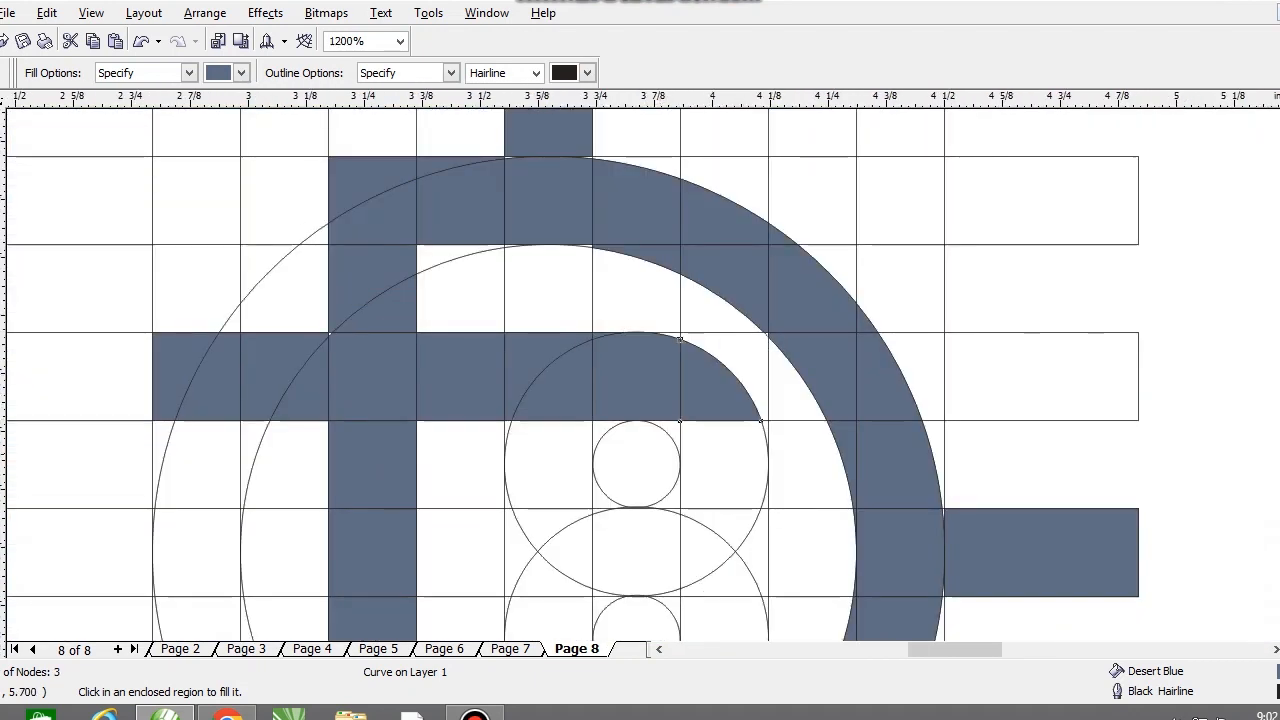
Step: Fill the right side of the B's upper lobe, from beside the small circle down to the middle bar, with Desert Blue
{"action": "scroll", "coordinate": [536, 325], "scroll_direction": "down", "scroll_amount": 1}
{"action": "scroll", "coordinate": [640, 427], "scroll_direction": "up", "scroll_amount": 1}
{"action": "left_click", "coordinate": [620, 362]}
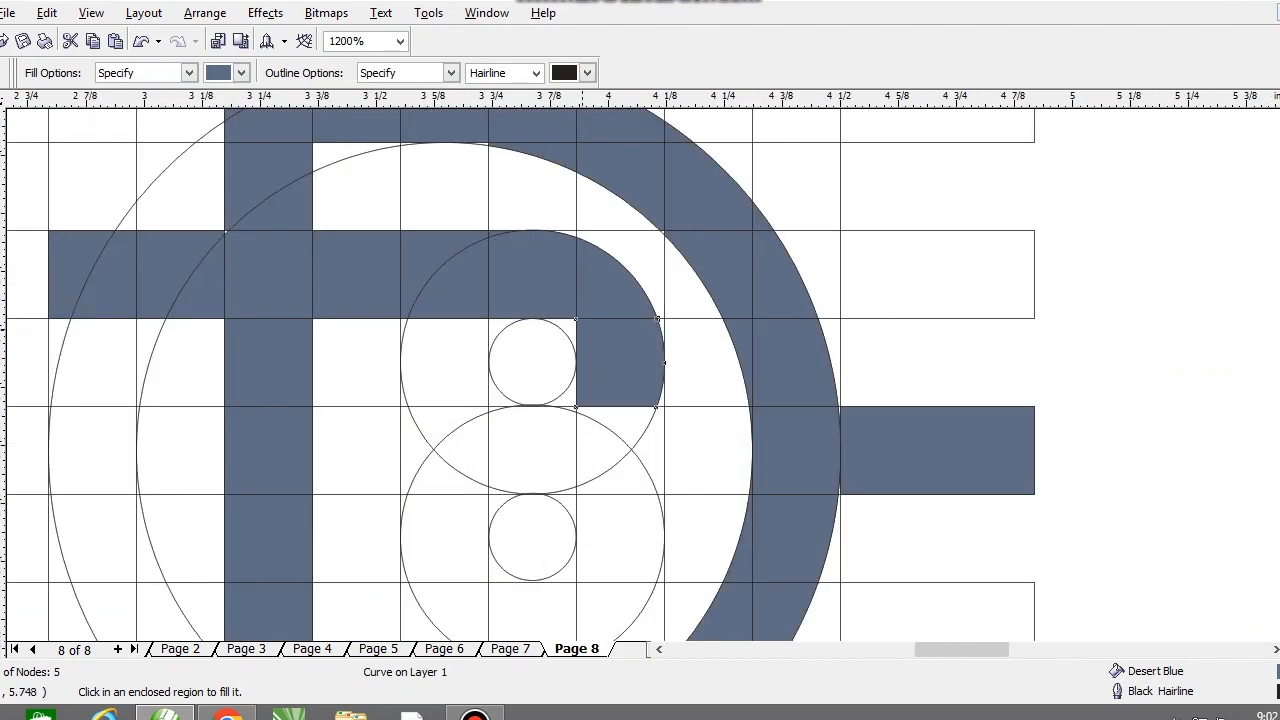
{"action": "left_click", "coordinate": [571, 325]}
{"action": "left_click", "coordinate": [621, 422]}
{"action": "left_click", "coordinate": [598, 439]}
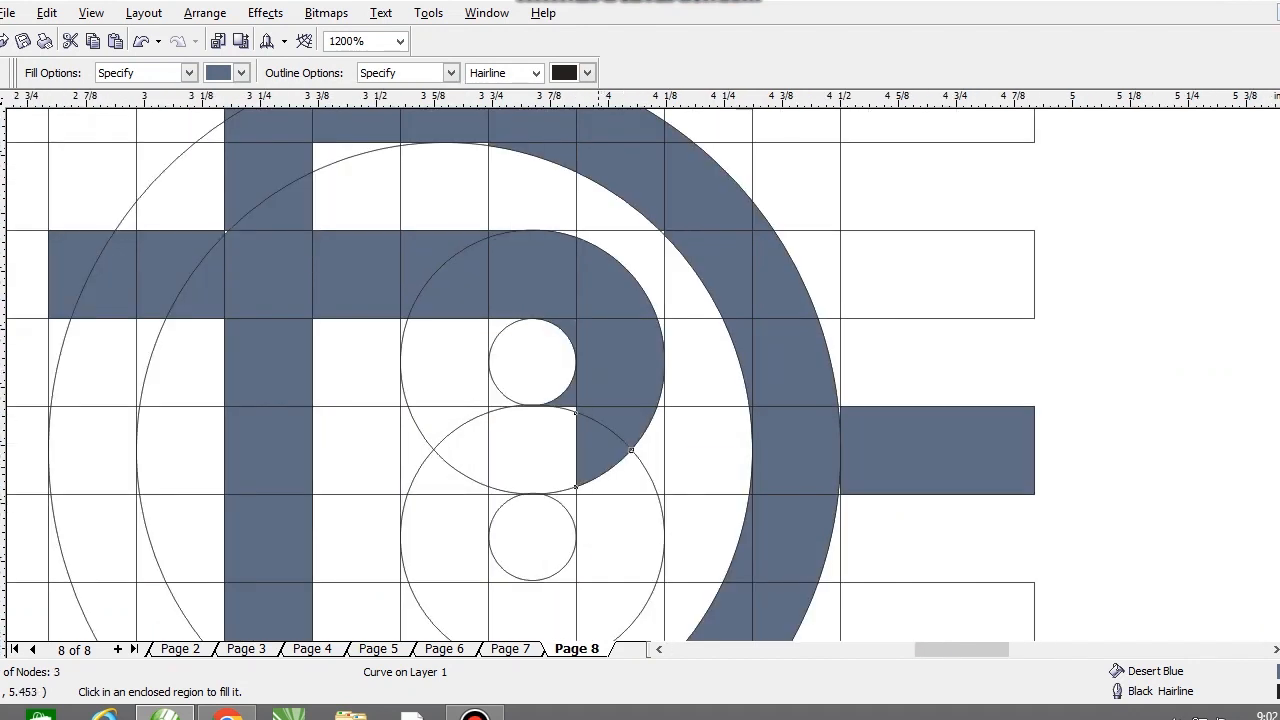
Step: Fill the small sliver below the upper small circle and the middle bar's centre cell with Desert Blue
{"action": "scroll", "coordinate": [574, 408], "scroll_direction": "up", "scroll_amount": 1}
{"action": "left_click", "coordinate": [640, 380]}
{"action": "scroll", "coordinate": [650, 436], "scroll_direction": "down", "scroll_amount": 1}
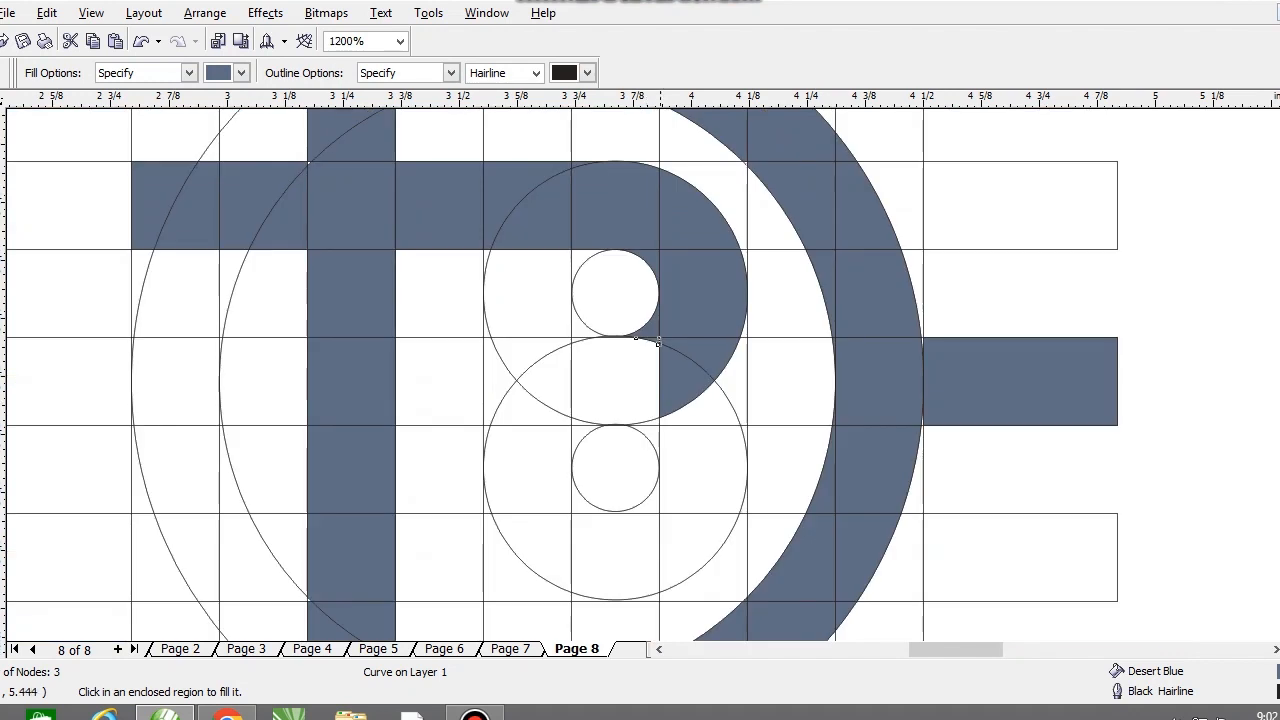
{"action": "scroll", "coordinate": [667, 432], "scroll_direction": "up", "scroll_amount": 1}
{"action": "left_click", "coordinate": [618, 288]}
{"action": "scroll", "coordinate": [646, 357], "scroll_direction": "down", "scroll_amount": 2}
Step: Fill the middle bar's pieces left of its centre cell, out to the third vertical strip's left edge, with Desert Blue
{"action": "scroll", "coordinate": [603, 372], "scroll_direction": "up", "scroll_amount": 1}
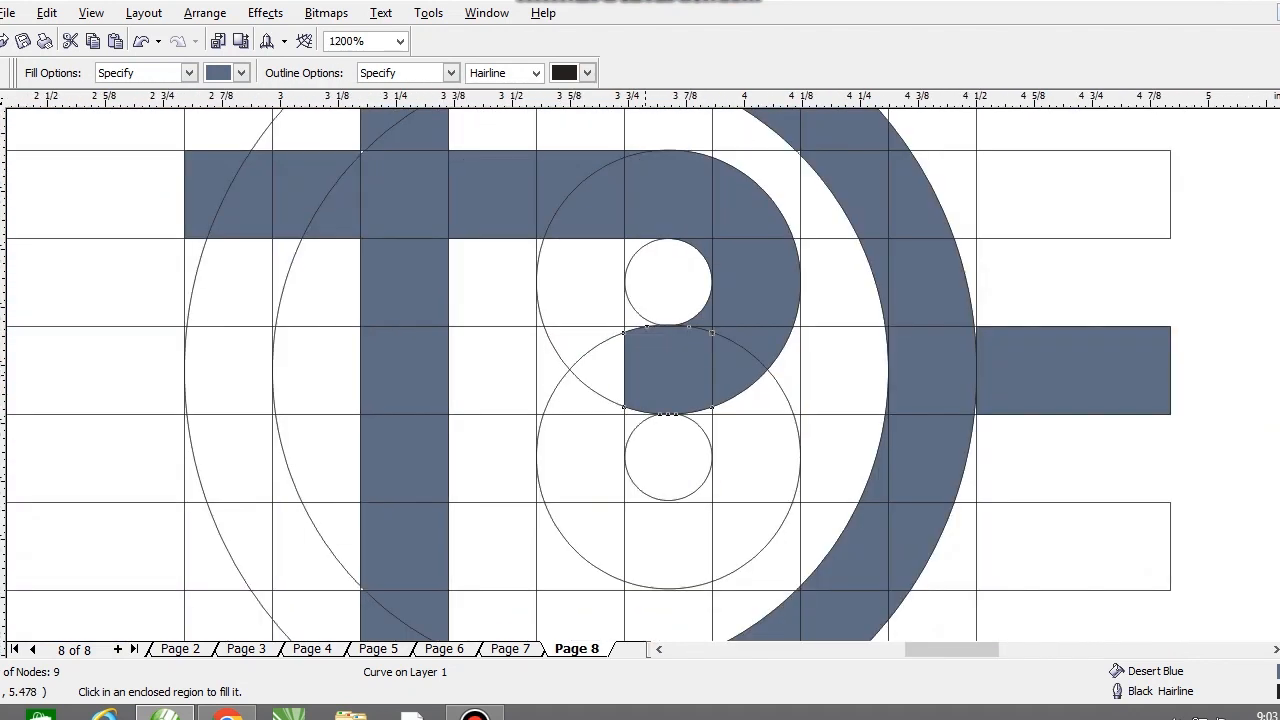
{"action": "scroll", "coordinate": [624, 340], "scroll_direction": "up", "scroll_amount": 2}
{"action": "left_click", "coordinate": [590, 320]}
{"action": "left_click", "coordinate": [658, 300]}
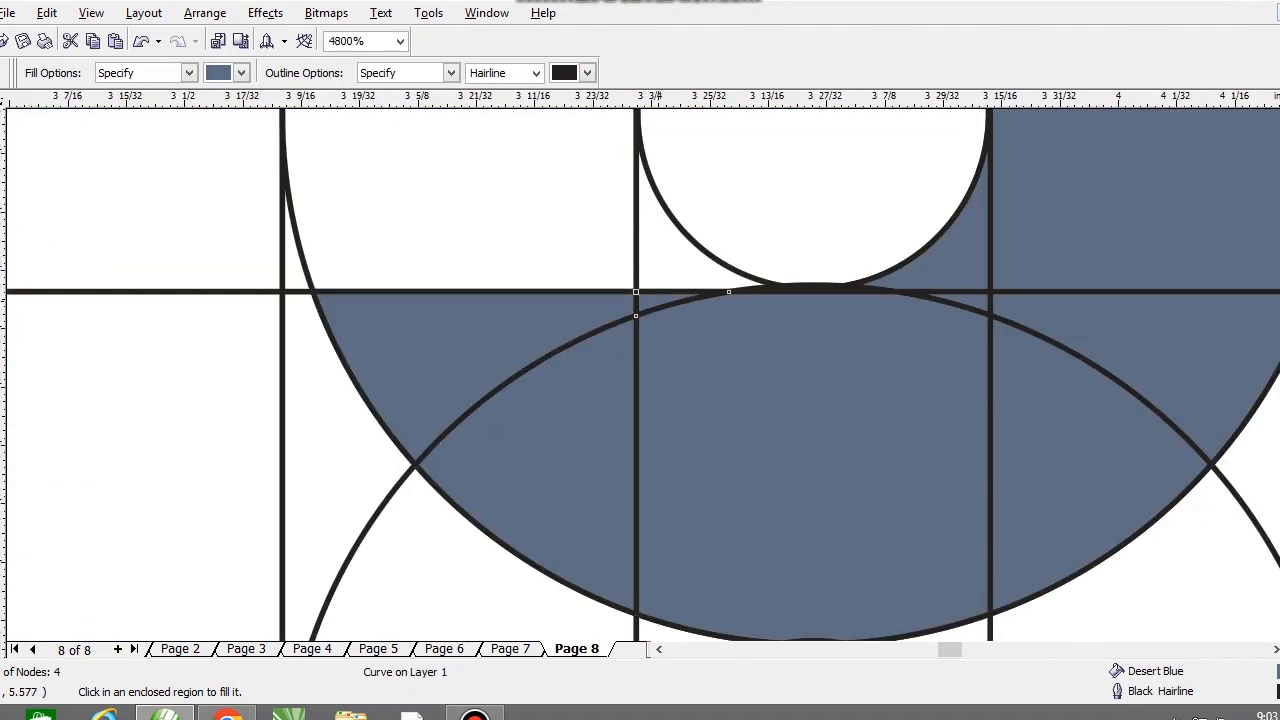
{"action": "left_click", "coordinate": [496, 559]}
{"action": "left_click", "coordinate": [363, 476]}
{"action": "scroll", "coordinate": [363, 476], "scroll_direction": "down", "scroll_amount": 2}
{"action": "scroll", "coordinate": [742, 433], "scroll_direction": "up", "scroll_amount": 1}
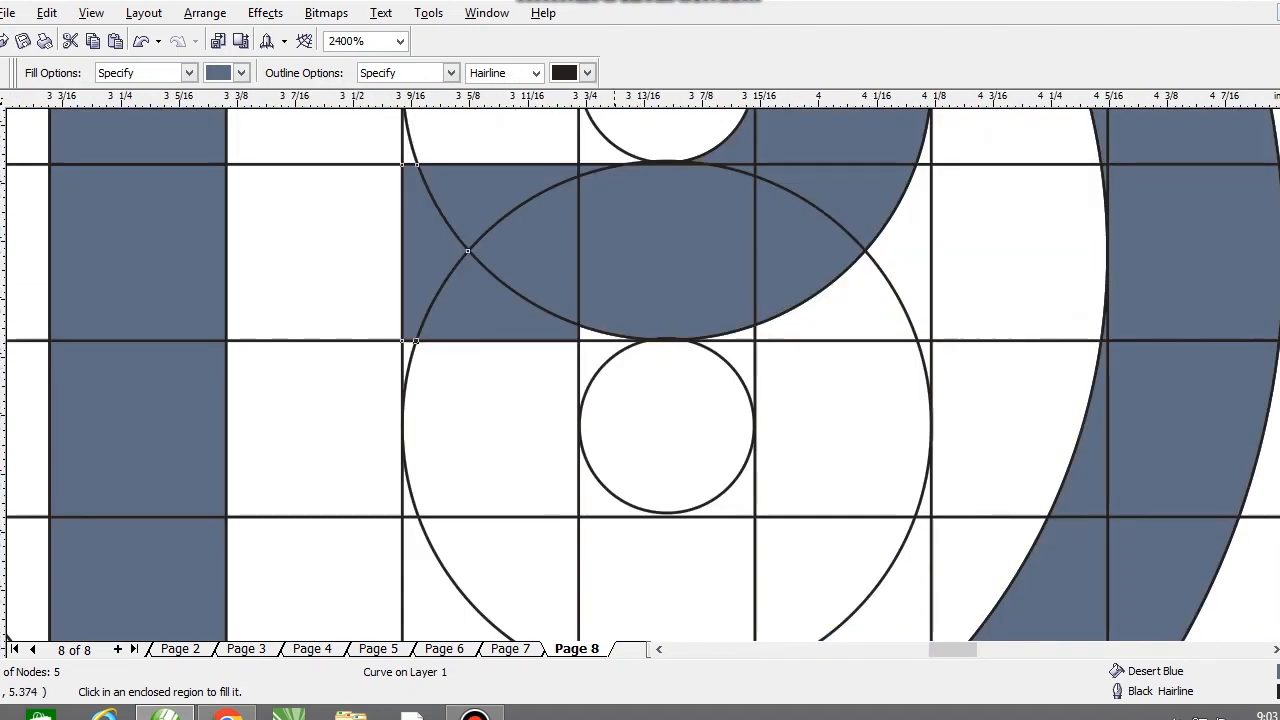
Step: Fill the thin slivers beneath the middle bar's centre cell with Desert Blue and undo the last fill
{"action": "left_click", "coordinate": [590, 335]}
{"action": "left_click", "coordinate": [738, 336]}
{"action": "scroll", "coordinate": [780, 338], "scroll_direction": "down", "scroll_amount": 1}
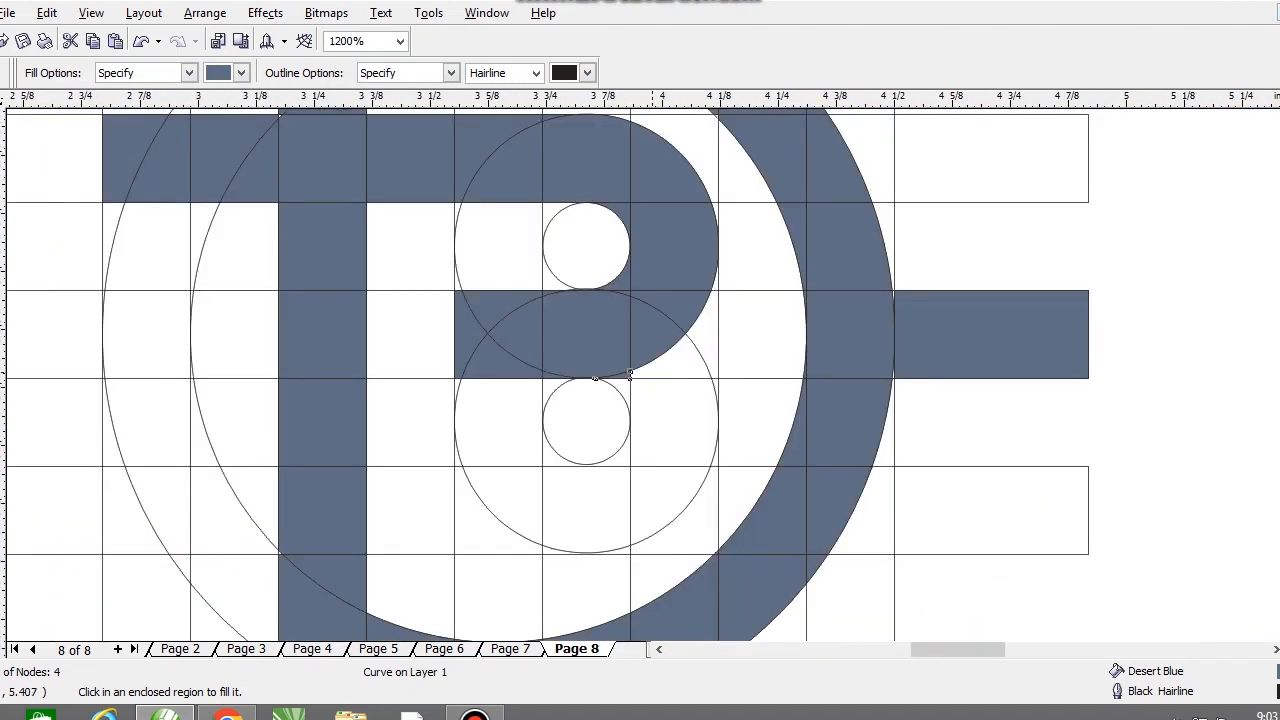
{"action": "scroll", "coordinate": [651, 371], "scroll_direction": "up", "scroll_amount": 1}
{"action": "key", "text": "ctrl+z"}
Step: Fill the fourth horizontal bar from the stem through the third vertical strip with Desert Blue
{"action": "scroll", "coordinate": [646, 356], "scroll_direction": "down", "scroll_amount": 1}
{"action": "scroll", "coordinate": [646, 356], "scroll_direction": "down", "scroll_amount": 2}
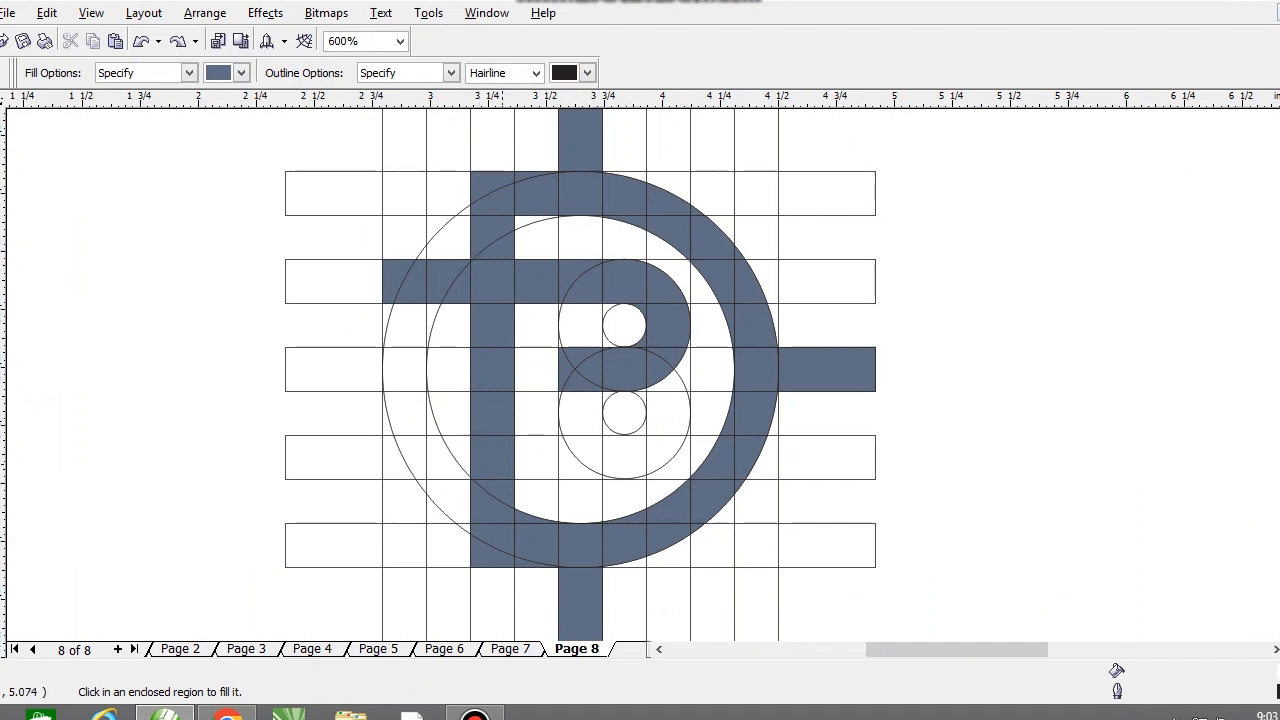
{"action": "left_click", "coordinate": [539, 468]}
{"action": "left_click", "coordinate": [568, 468]}
{"action": "scroll", "coordinate": [640, 457], "scroll_direction": "up", "scroll_amount": 1}
{"action": "left_click", "coordinate": [541, 378]}
Step: Try filling the fourth bar's centre and right-hand pieces around the lower circle with Desert Blue, and undo those fills
{"action": "scroll", "coordinate": [576, 422], "scroll_direction": "up", "scroll_amount": 1}
{"action": "left_click", "coordinate": [636, 355]}
{"action": "left_click", "coordinate": [690, 299]}
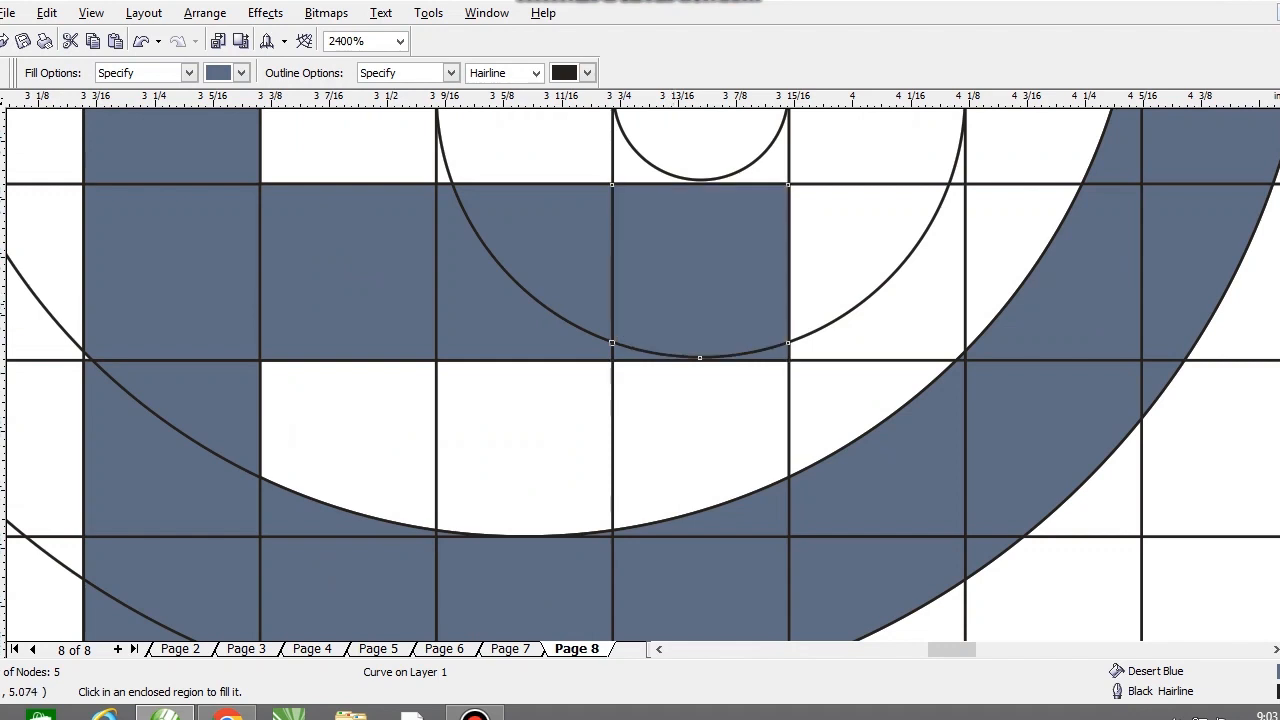
{"action": "left_click", "coordinate": [820, 312]}
{"action": "left_click", "coordinate": [892, 308]}
{"action": "scroll", "coordinate": [806, 260], "scroll_direction": "down", "scroll_amount": 1}
{"action": "key", "text": "ctrl+z"}
{"action": "key", "text": "ctrl+z"}
{"action": "key", "text": "ctrl+z"}
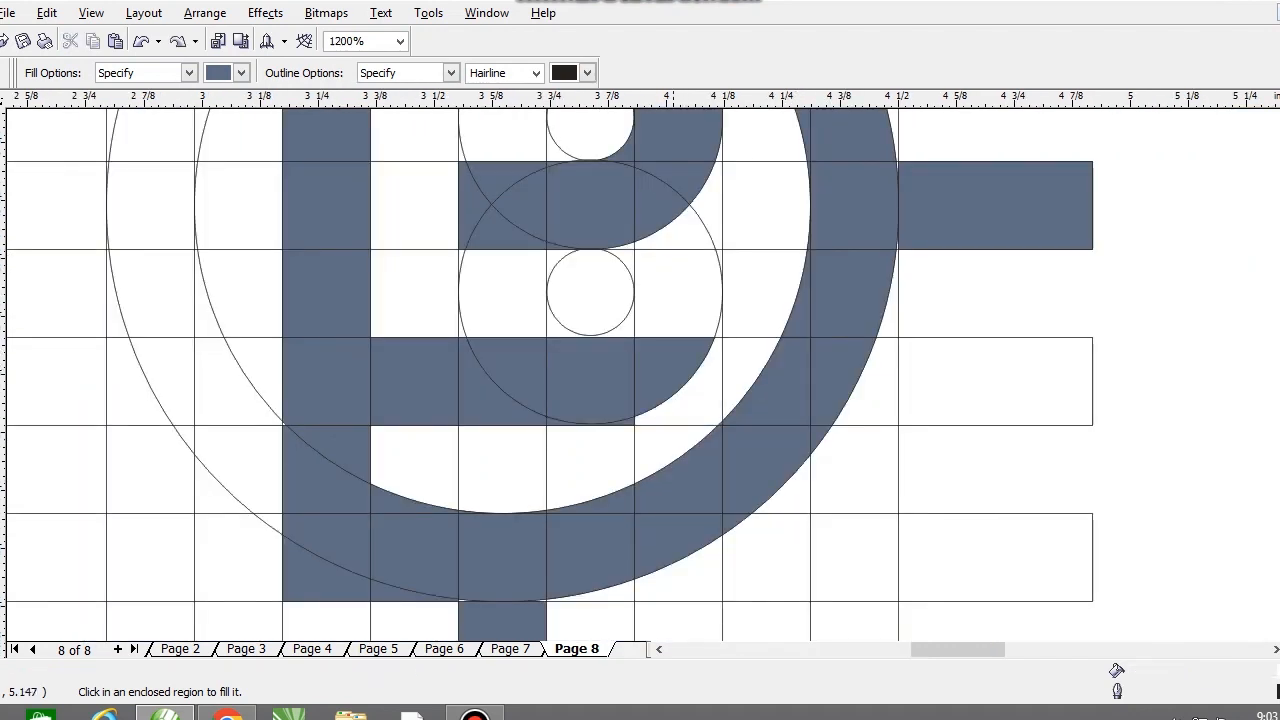
{"action": "key", "text": "ctrl+z"}
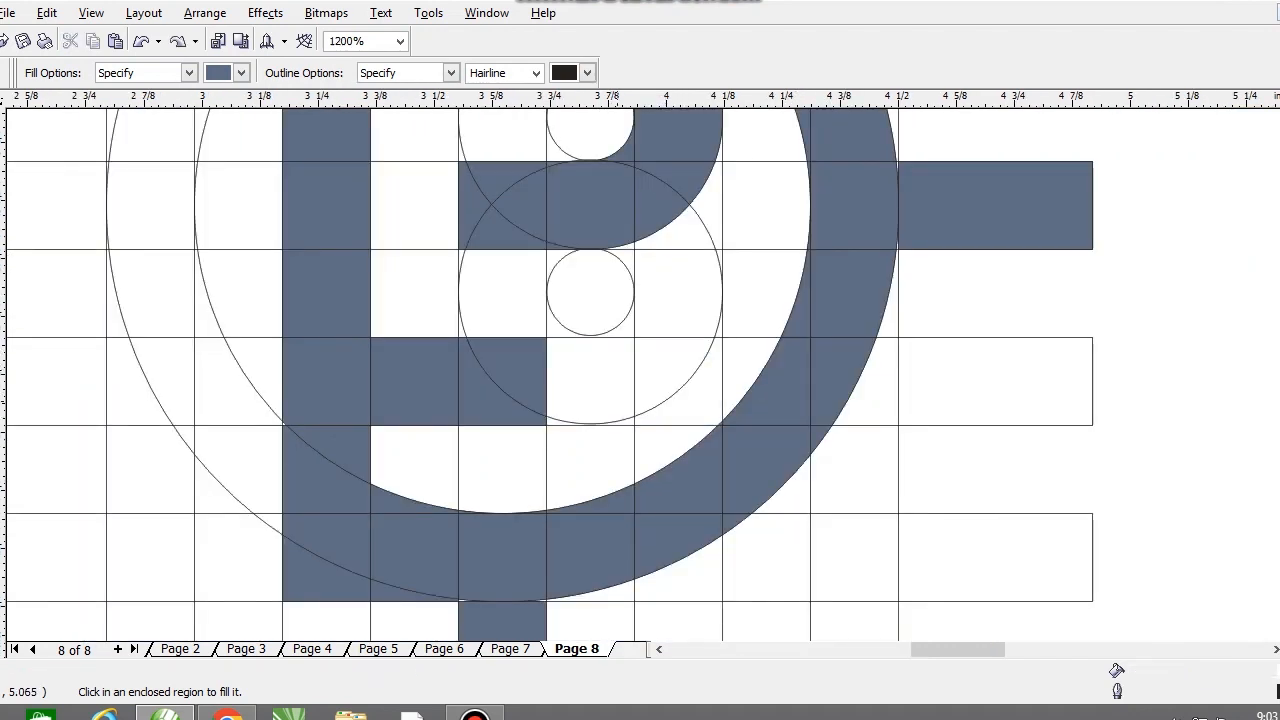
Step: Fill the lower lobe's bottom centre and right side, up to the middle bar, with Desert Blue
{"action": "scroll", "coordinate": [590, 423], "scroll_direction": "up", "scroll_amount": 1}
{"action": "scroll", "coordinate": [643, 379], "scroll_direction": "down", "scroll_amount": 1}
{"action": "left_click", "coordinate": [638, 372]}
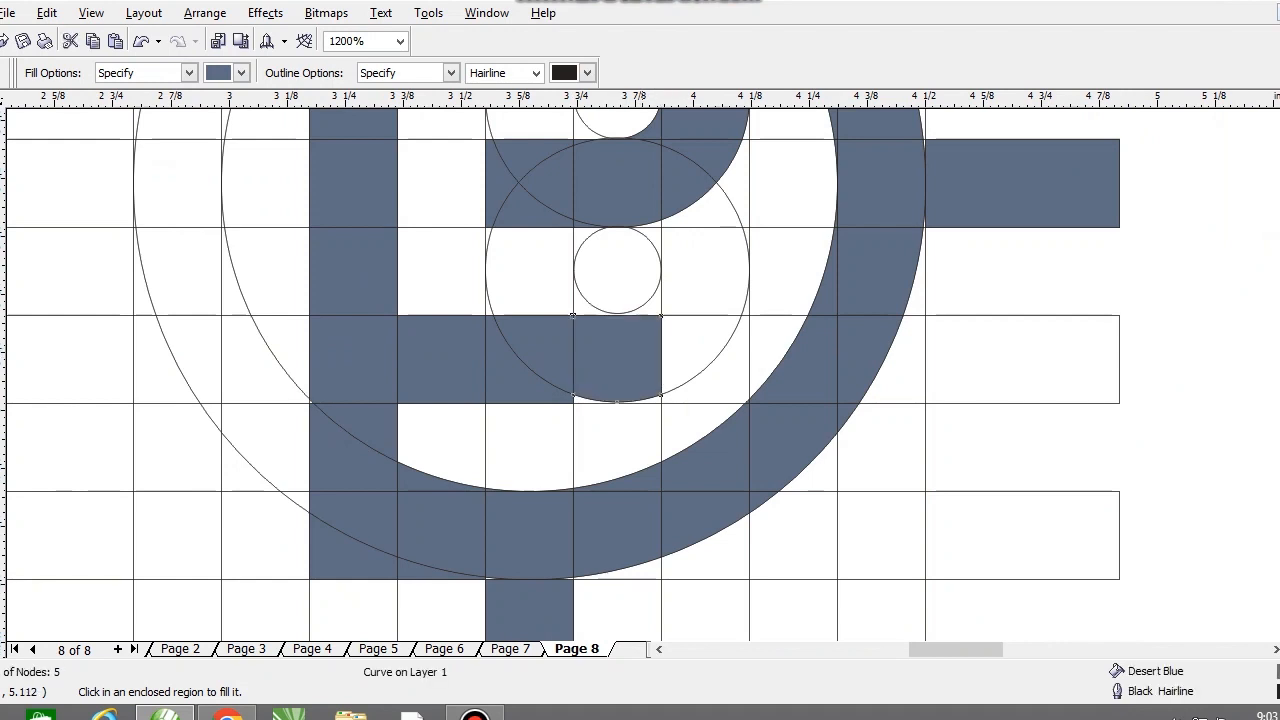
{"action": "left_click", "coordinate": [702, 350]}
{"action": "left_click", "coordinate": [705, 280]}
{"action": "left_click", "coordinate": [690, 215]}
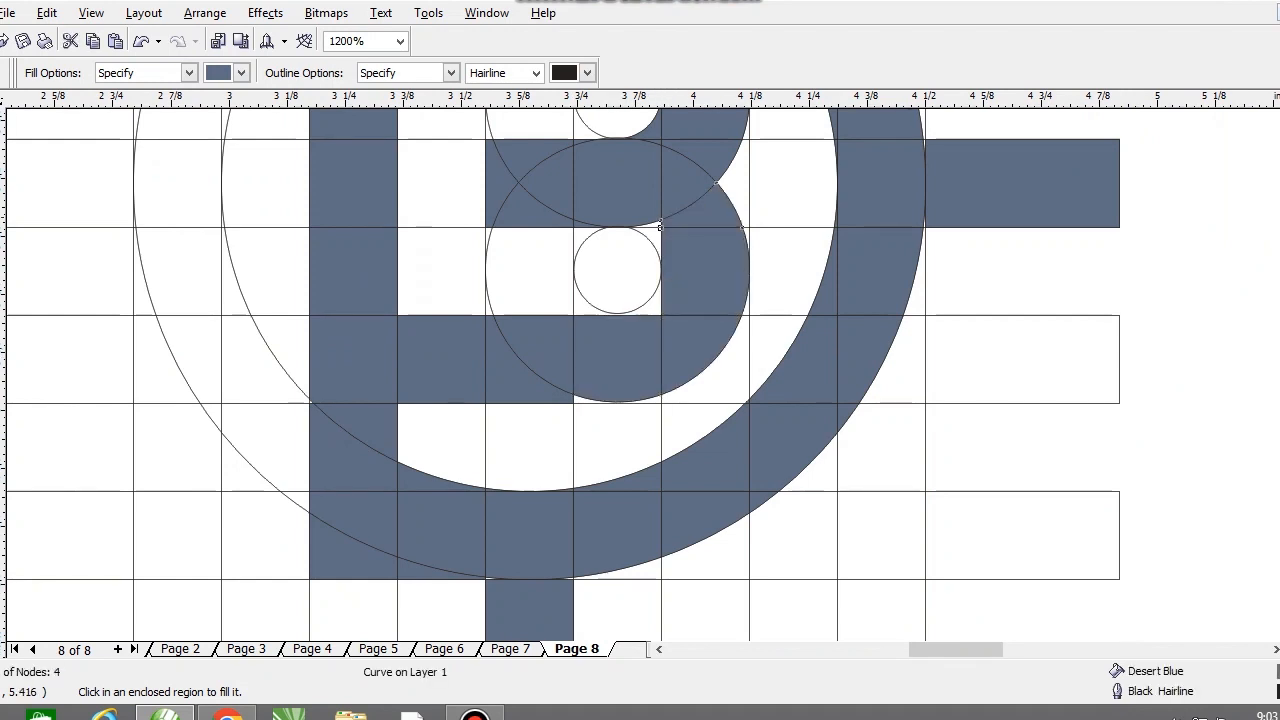
Step: Fill the corner area surrounding the lower small circle with Desert Blue
{"action": "scroll", "coordinate": [699, 214], "scroll_direction": "down", "scroll_amount": 1}
{"action": "scroll", "coordinate": [699, 214], "scroll_direction": "up", "scroll_amount": 1}
{"action": "scroll", "coordinate": [577, 384], "scroll_direction": "up", "scroll_amount": 2}
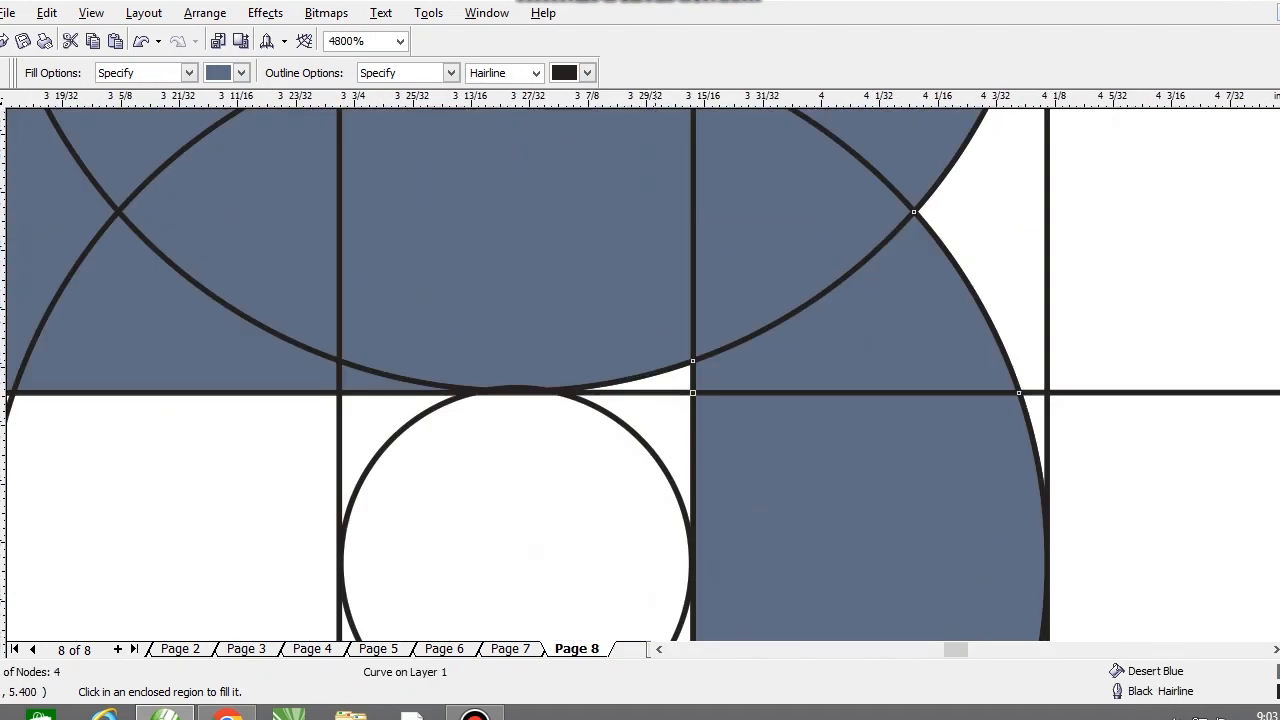
{"action": "left_click", "coordinate": [673, 413]}
{"action": "scroll", "coordinate": [686, 462], "scroll_direction": "down", "scroll_amount": 1}
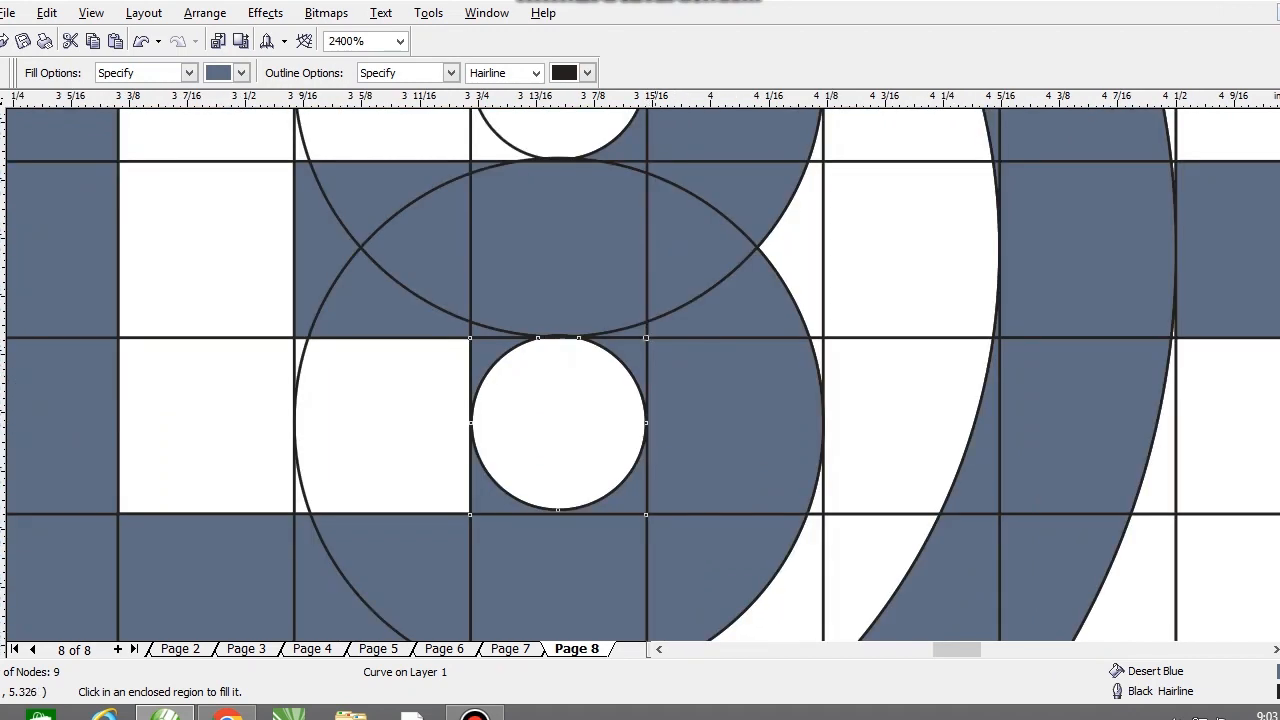
Step: Try filling the thin sliver below the lower lobe's bottom curve with Desert Blue, and undo it
{"action": "scroll", "coordinate": [647, 373], "scroll_direction": "down", "scroll_amount": 2}
{"action": "scroll", "coordinate": [655, 388], "scroll_direction": "up", "scroll_amount": 1}
{"action": "scroll", "coordinate": [599, 468], "scroll_direction": "up", "scroll_amount": 1}
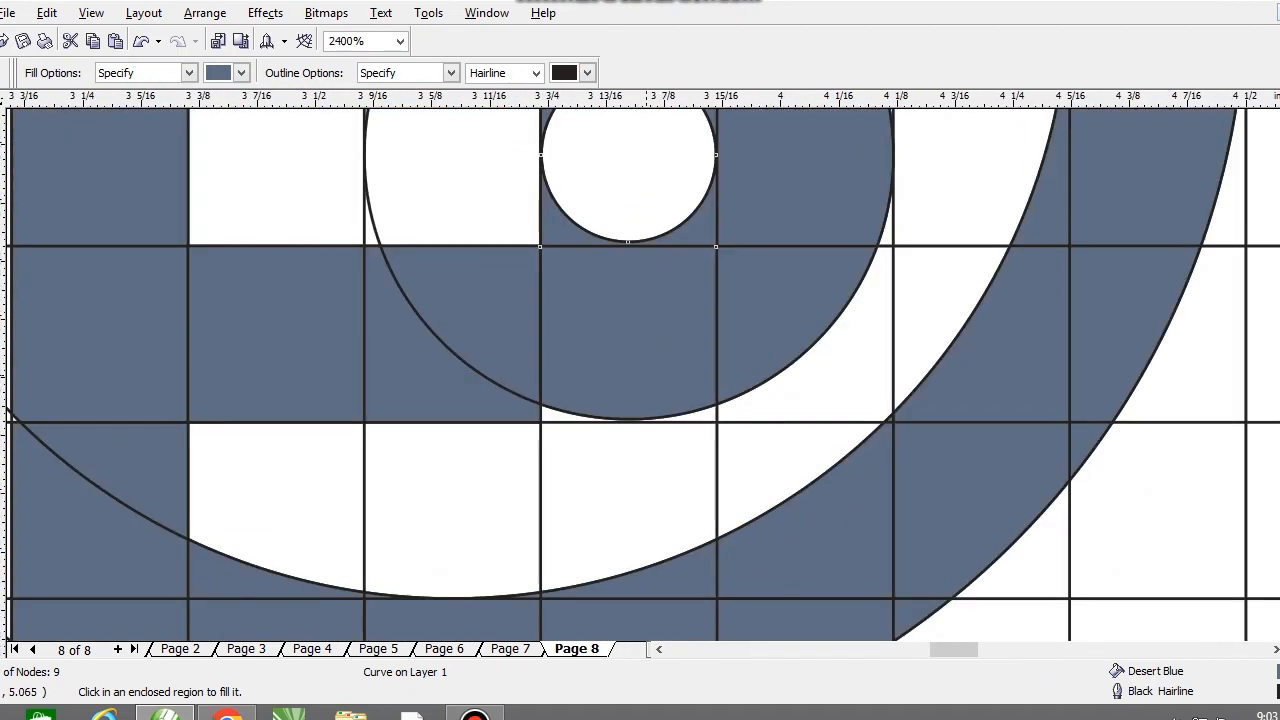
{"action": "left_click", "coordinate": [628, 413]}
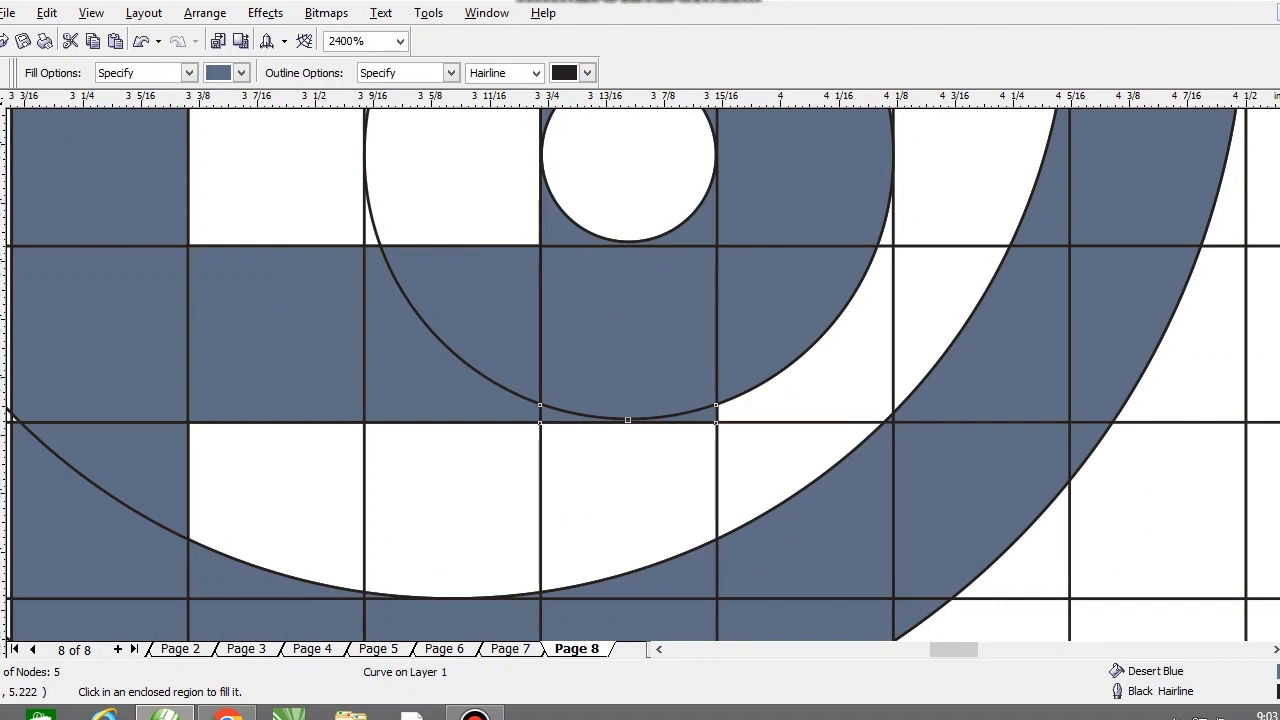
{"action": "key", "text": "space"}
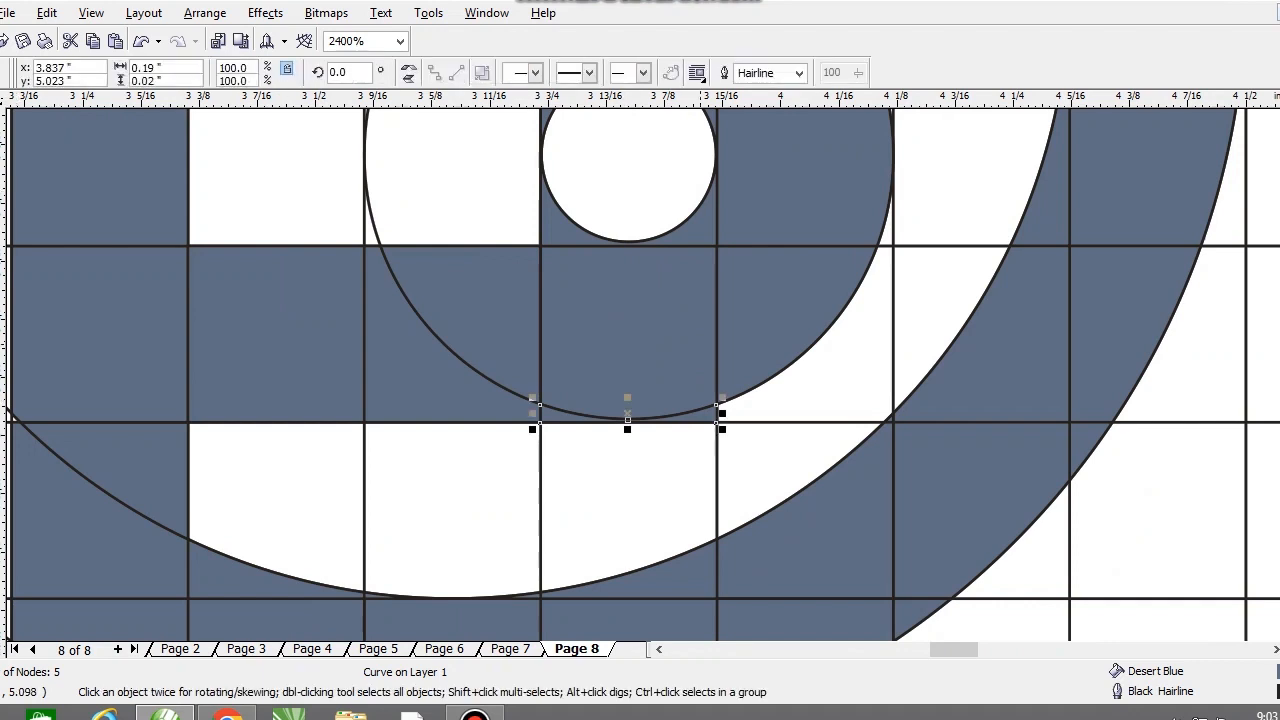
{"action": "scroll", "coordinate": [640, 445], "scroll_direction": "up", "scroll_amount": 2}
{"action": "left_click", "coordinate": [583, 349]}
{"action": "left_click_drag", "start_coordinate": [583, 335], "coordinate": [603, 368]}
{"action": "key", "text": "ctrl+z"}
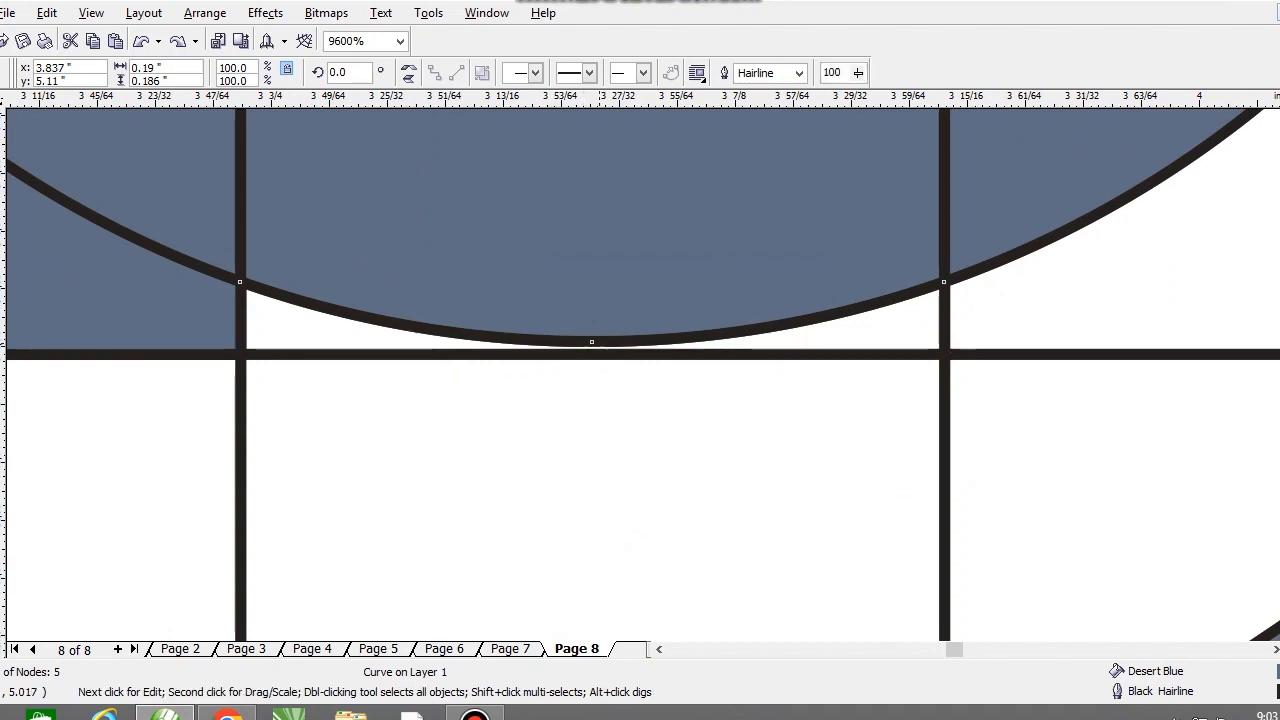
Step: Stretch the lower lobe's bottom centre cell down to the bar's lower edge and fill the sliver left of its curve with Desert Blue
{"action": "left_click_drag", "start_coordinate": [591, 346], "coordinate": [591, 352]}
{"action": "scroll", "coordinate": [591, 352], "scroll_direction": "down", "scroll_amount": 2}
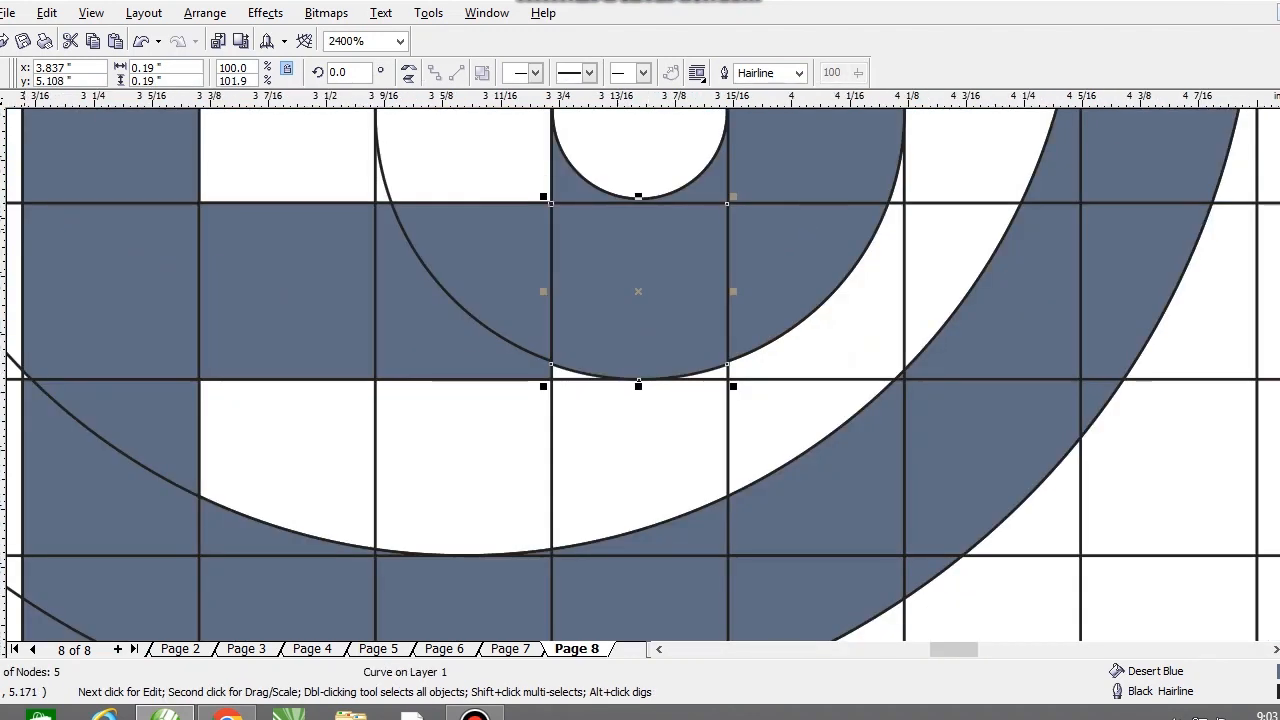
{"action": "key", "text": "F10"}
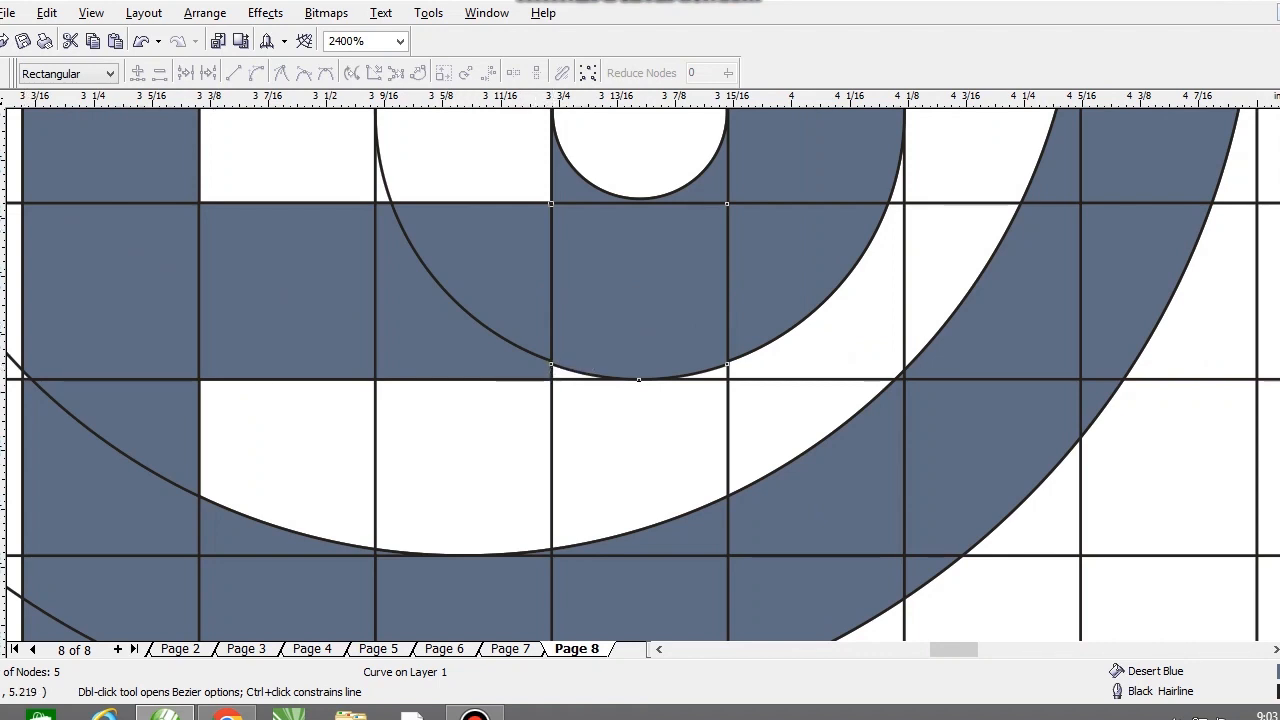
{"action": "left_click", "coordinate": [1, 226]}
{"action": "scroll", "coordinate": [604, 392], "scroll_direction": "down", "scroll_amount": 2}
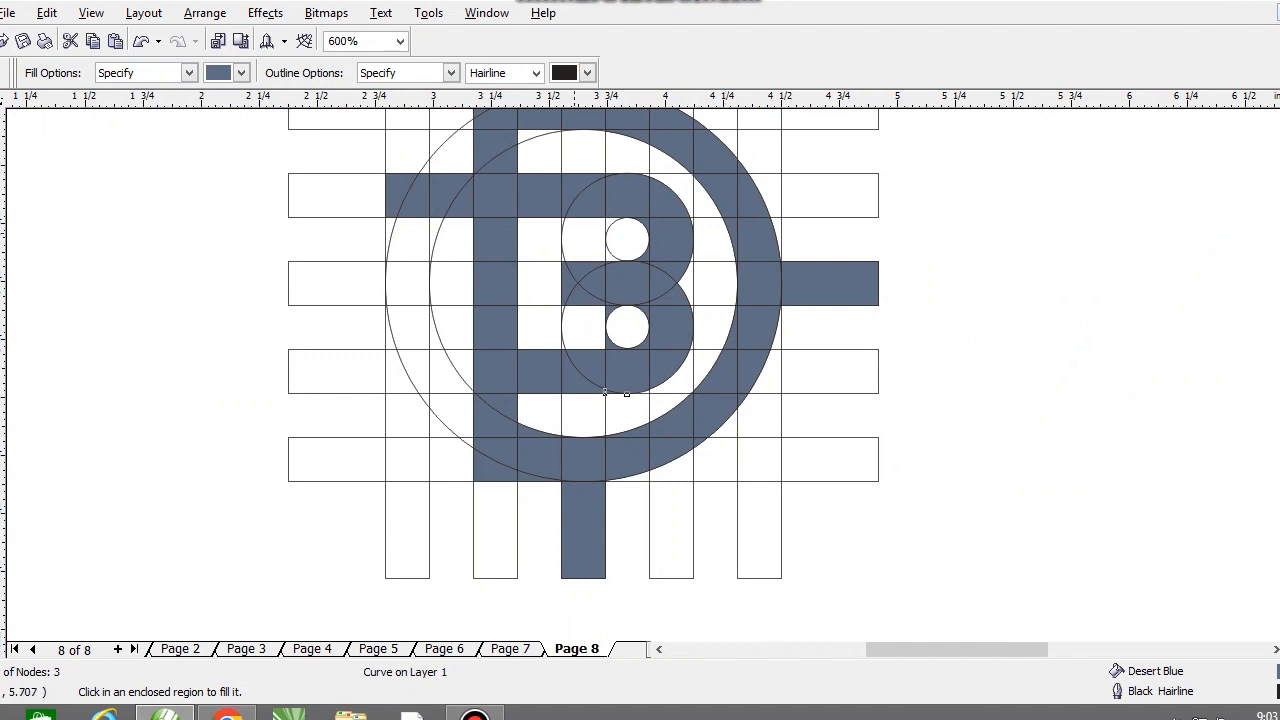
{"action": "scroll", "coordinate": [604, 392], "scroll_direction": "down", "scroll_amount": 1}
{"action": "scroll", "coordinate": [633, 300], "scroll_direction": "up", "scroll_amount": 1}
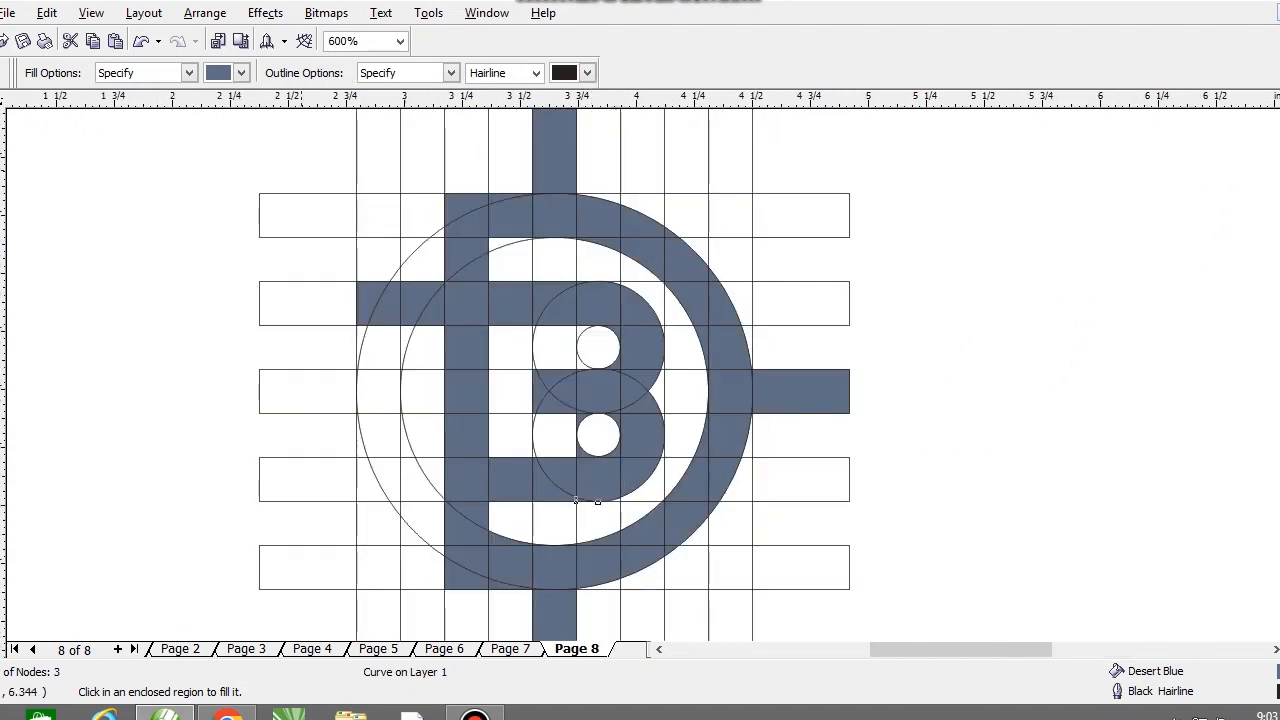
Step: Delete the grouped strip grid and the two large guide circles
{"action": "key", "text": "space"}
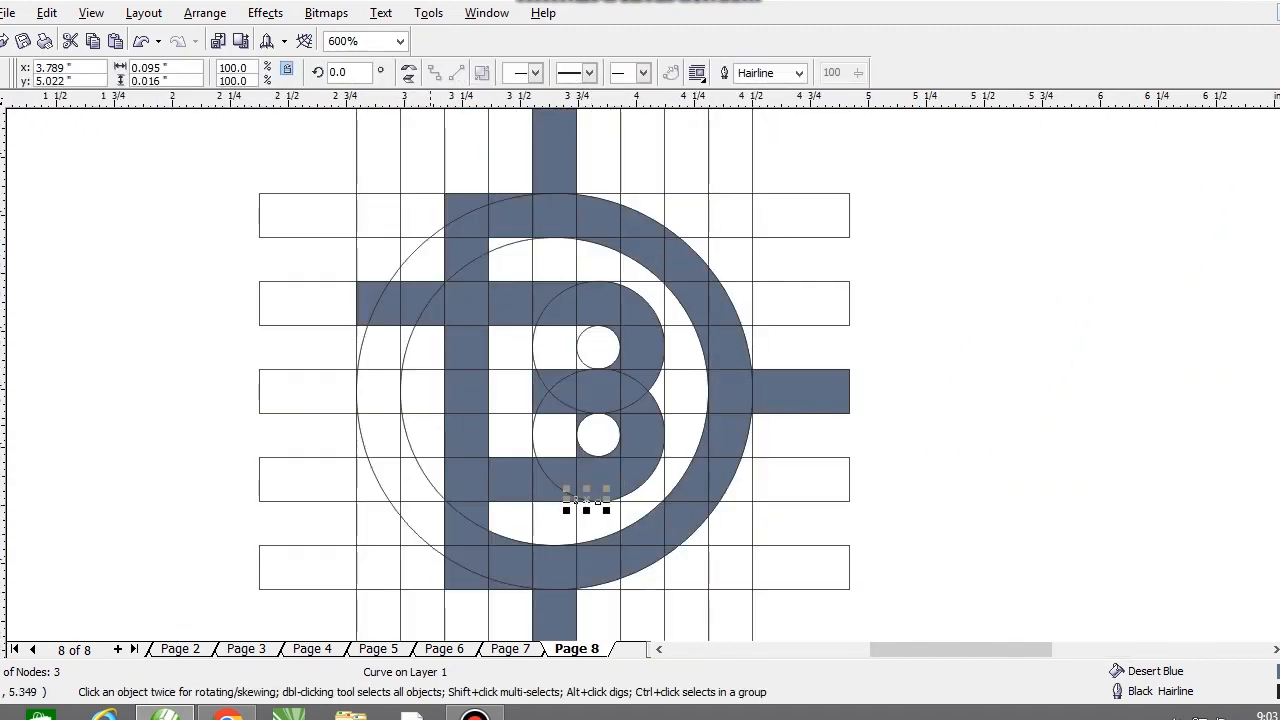
{"action": "left_click", "coordinate": [400, 218]}
{"action": "scroll", "coordinate": [584, 289], "scroll_direction": "down", "scroll_amount": 1}
{"action": "scroll", "coordinate": [682, 385], "scroll_direction": "up", "scroll_amount": 1}
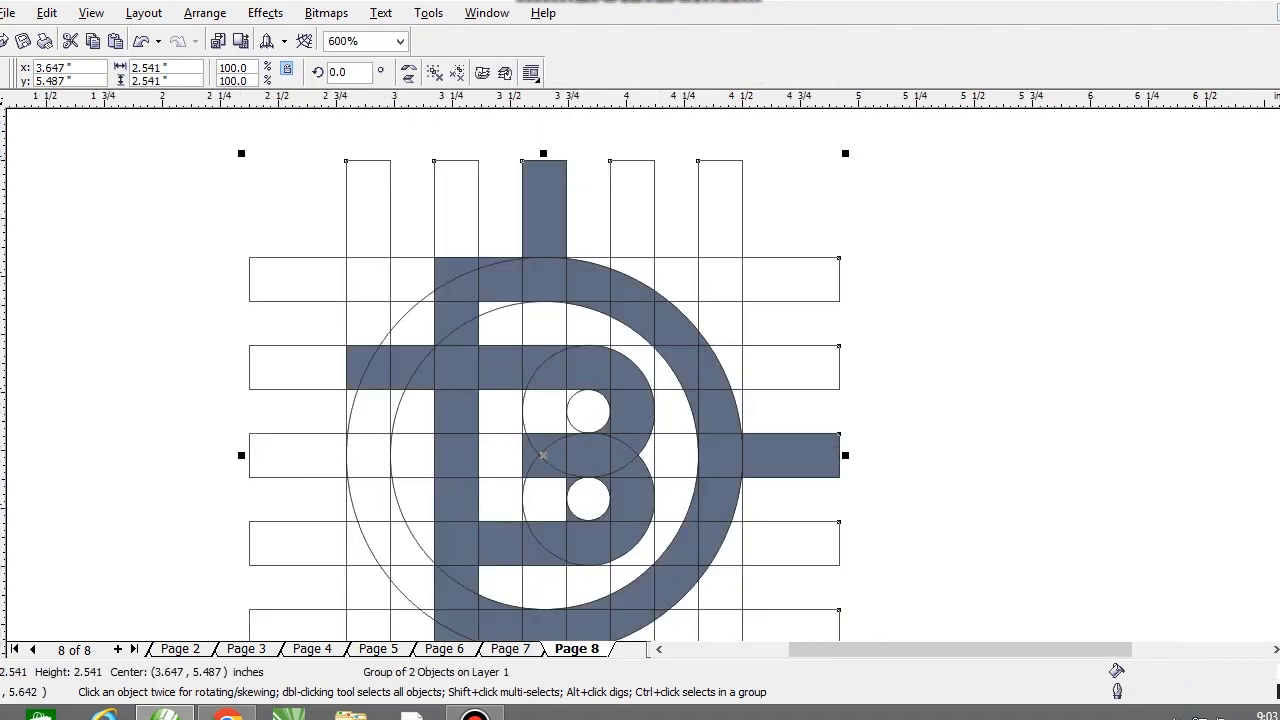
{"action": "scroll", "coordinate": [661, 331], "scroll_direction": "down", "scroll_amount": 1}
{"action": "key", "text": "Delete"}
{"action": "left_click", "coordinate": [526, 331]}
{"action": "key", "text": "Delete"}
{"action": "left_click", "coordinate": [526, 396]}
{"action": "key", "text": "Delete"}
Step: Delete the filled pieces of the second bar that project left of the stem
{"action": "left_click_drag", "start_coordinate": [830, 537], "coordinate": [840, 552]}
{"action": "left_click", "coordinate": [830, 345]}
{"action": "mouse_move", "coordinate": [533, 343]}
{"action": "left_mouse_down"}
{"action": "mouse_move", "coordinate": [544, 387]}
{"action": "mouse_move", "coordinate": [530, 349]}
{"action": "left_mouse_up"}
{"action": "scroll", "coordinate": [616, 352], "scroll_direction": "up", "scroll_amount": 1}
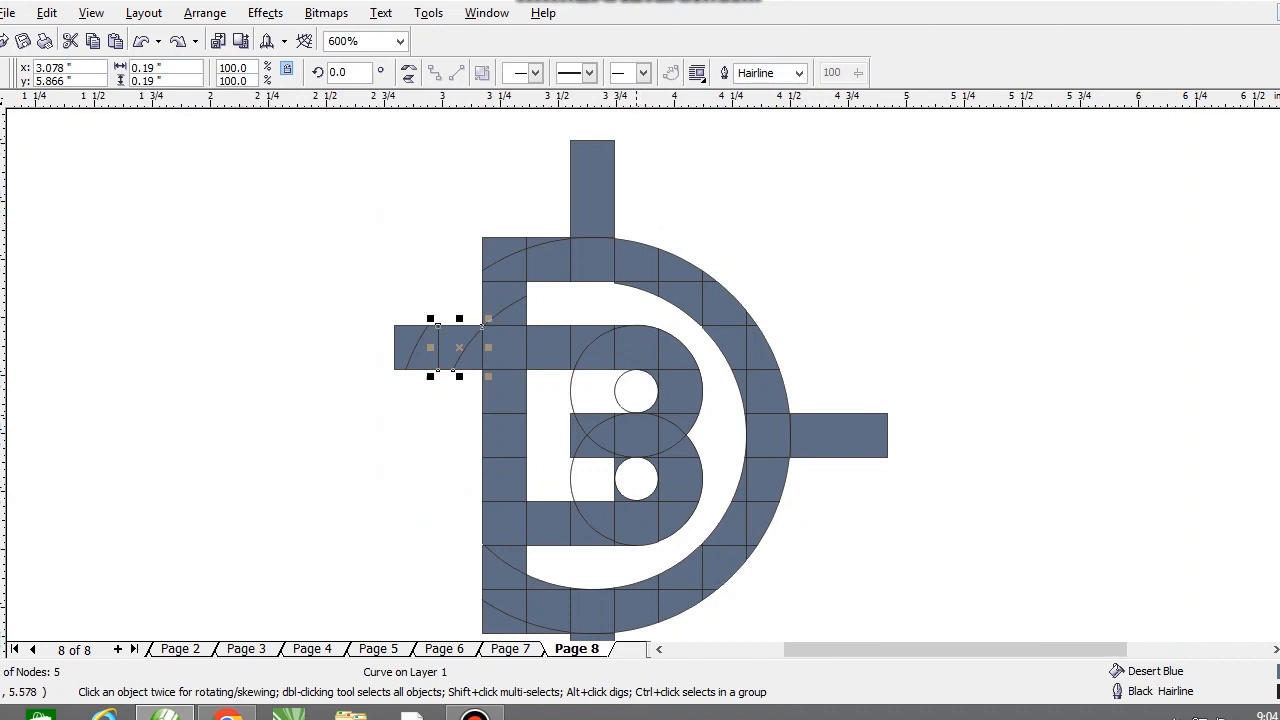
{"action": "scroll", "coordinate": [654, 336], "scroll_direction": "down", "scroll_amount": 1}
{"action": "key", "text": "Delete"}
{"action": "left_click", "coordinate": [529, 336]}
{"action": "key", "text": "Delete"}
{"action": "left_click_drag", "start_coordinate": [516, 318], "coordinate": [576, 386]}
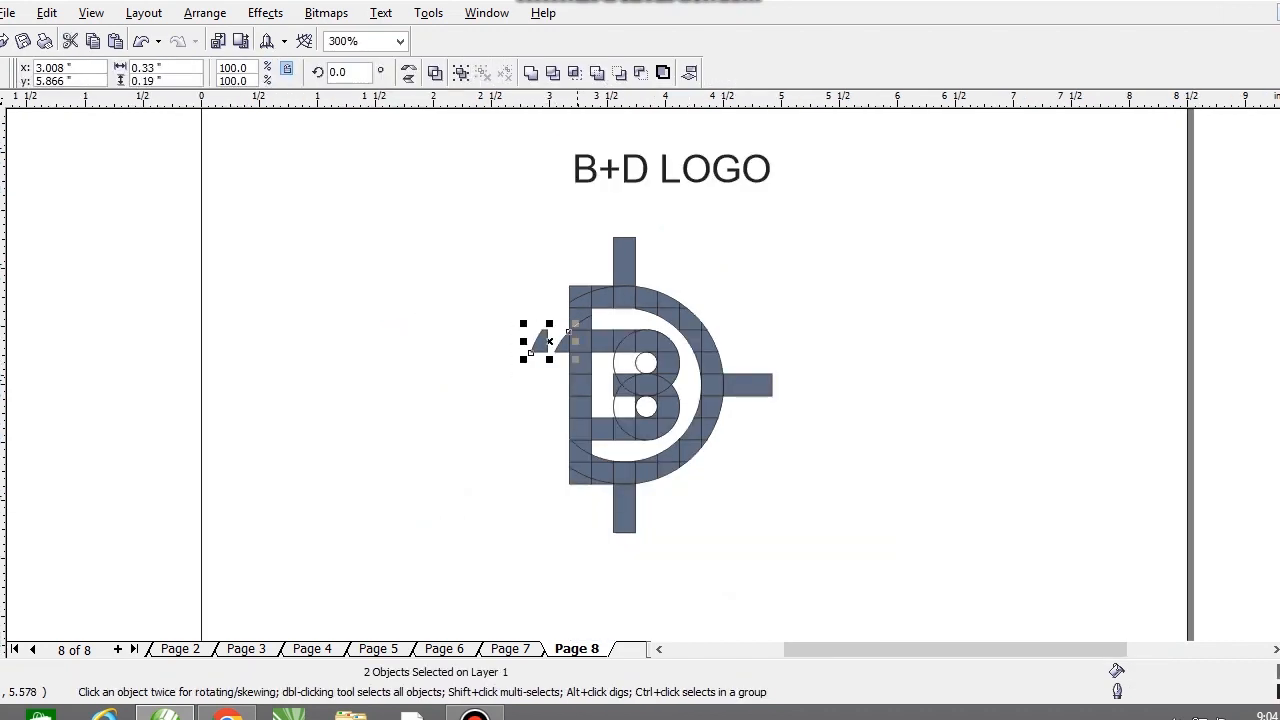
{"action": "key", "text": "Delete"}
Step: Delete the vertical strip piece projecting above the ring
{"action": "left_click", "coordinate": [628, 268]}
{"action": "scroll", "coordinate": [628, 270], "scroll_direction": "up", "scroll_amount": 1}
{"action": "left_click", "coordinate": [571, 386], "text": "shift"}
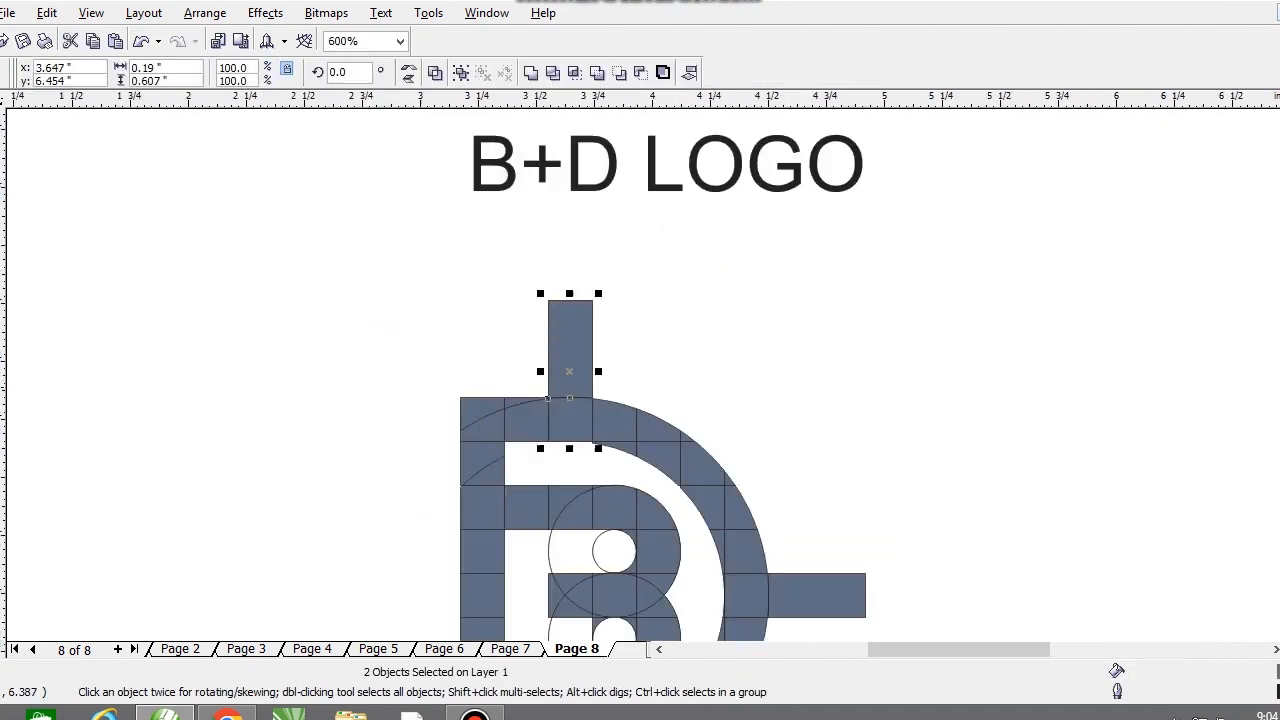
{"action": "key", "text": "Delete"}
{"action": "left_click", "coordinate": [571, 377]}
{"action": "key", "text": "Delete"}
Step: Delete the horizontal strip piece projecting from the right side of the ring
{"action": "scroll", "coordinate": [638, 281], "scroll_direction": "down", "scroll_amount": 1}
{"action": "left_click", "coordinate": [704, 437]}
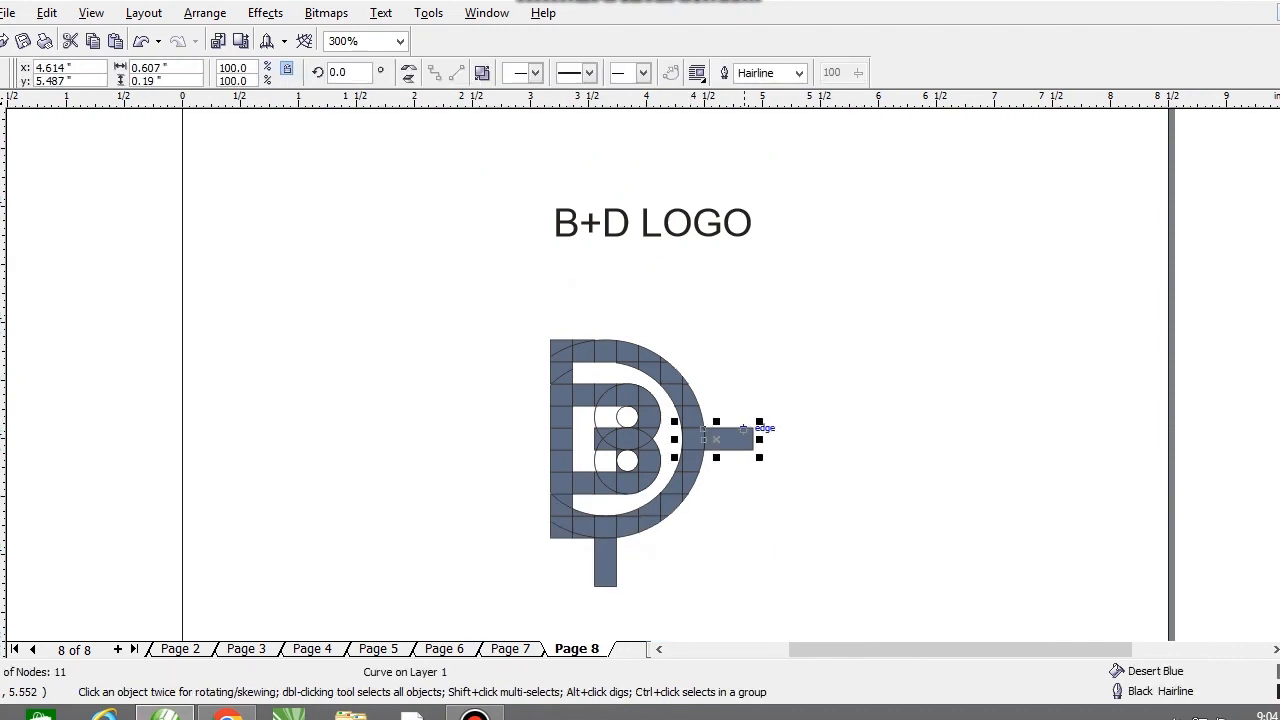
{"action": "key", "text": "Delete"}
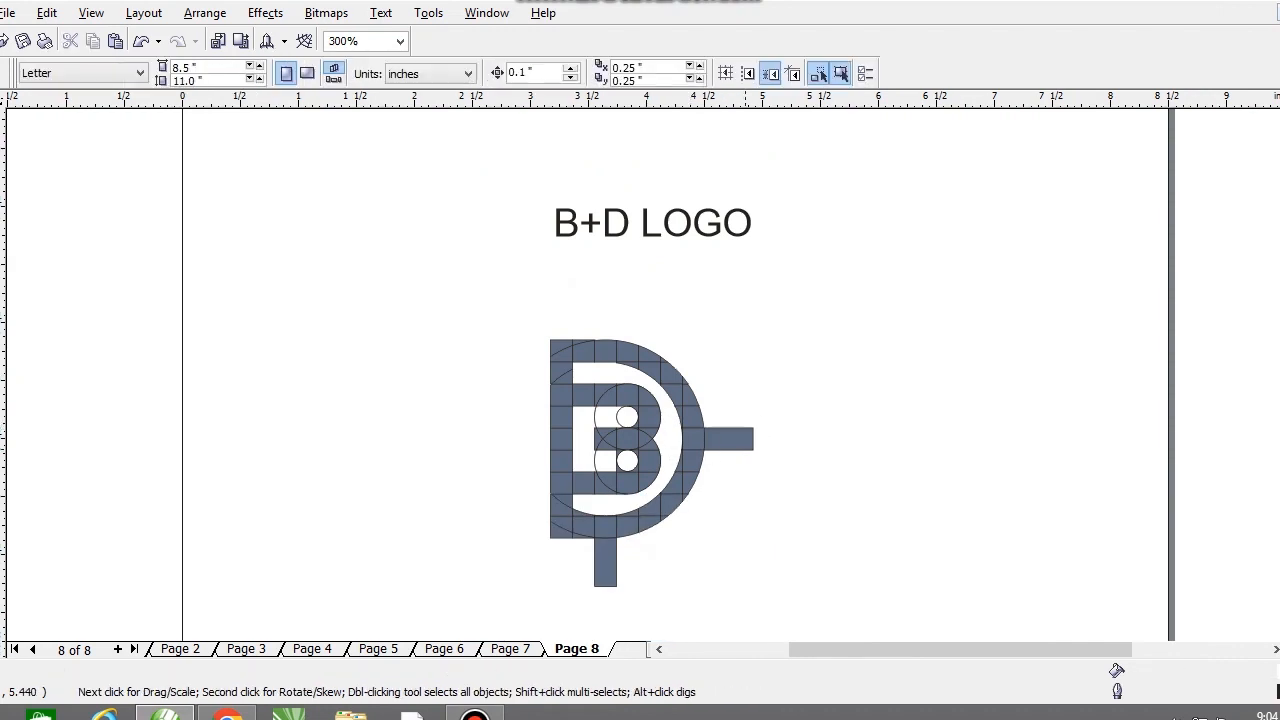
{"action": "left_click", "coordinate": [736, 441]}
{"action": "key", "text": "Delete"}
Step: Delete the vertical strip piece projecting below the ring, keeping the ring's own bottom cell
{"action": "left_click", "coordinate": [613, 558]}
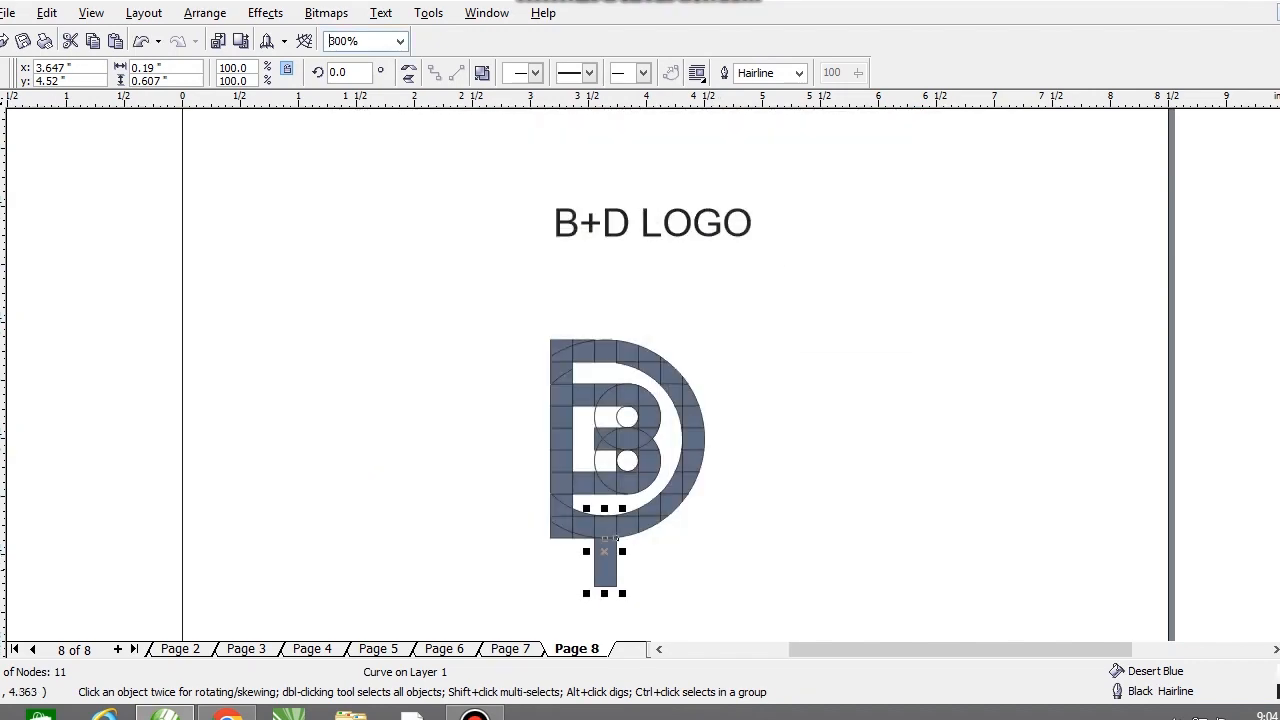
{"action": "left_click", "coordinate": [611, 560]}
{"action": "key", "text": "Delete"}
{"action": "left_click", "coordinate": [606, 551]}
{"action": "key", "text": "Delete"}
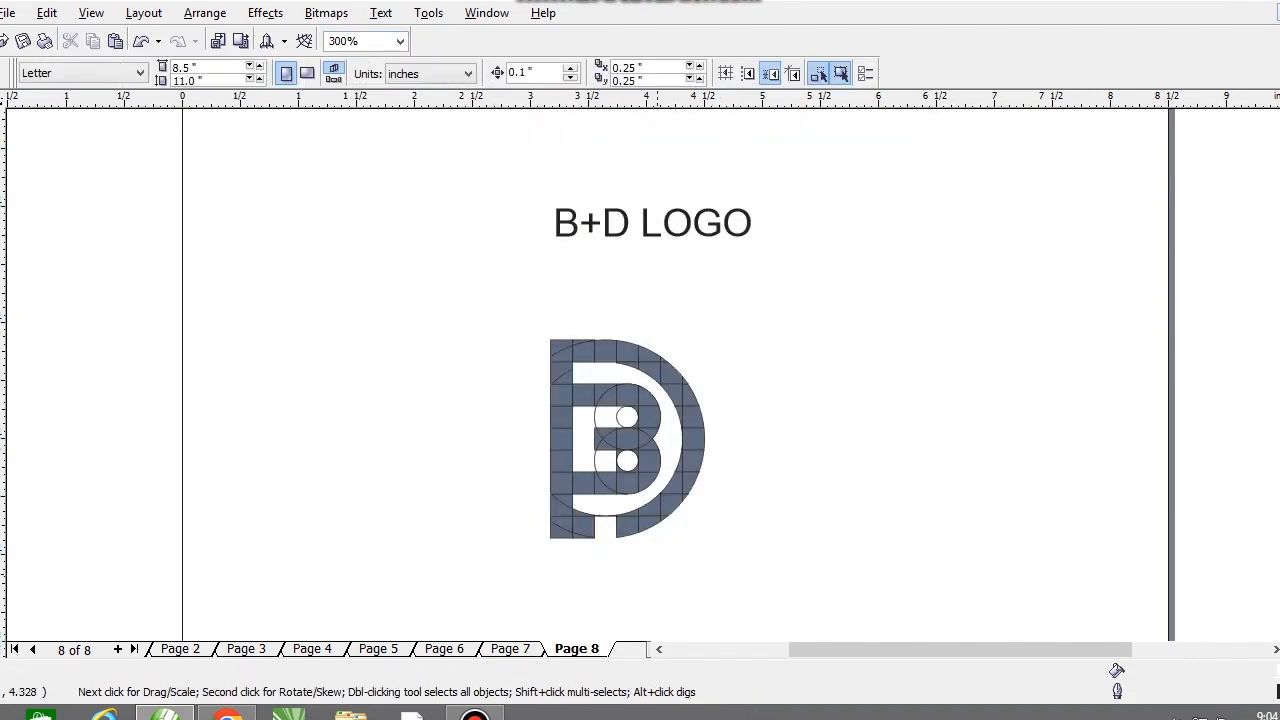
{"action": "key", "text": "ctrl+z"}
{"action": "key", "text": "Delete"}
{"action": "key", "text": "ctrl+z"}
{"action": "key", "text": "Delete"}
{"action": "left_click_drag", "start_coordinate": [804, 592], "coordinate": [808, 596]}
{"action": "key", "text": "Escape"}
Step: Delete the leftover circle outlines around the B's upper and lower counters
{"action": "left_click", "coordinate": [595, 425]}
{"action": "key", "text": "Delete"}
{"action": "left_click", "coordinate": [595, 463]}
{"action": "key", "text": "Delete"}
{"action": "left_click", "coordinate": [632, 465]}
{"action": "key", "text": "Delete"}
{"action": "key", "text": "ctrl+z"}
{"action": "key", "text": "Delete"}
Step: Weld all the logo pieces into one curve and move it up, closer beneath the B+D LOGO title
{"action": "left_click_drag", "start_coordinate": [540, 390], "coordinate": [450, 280]}
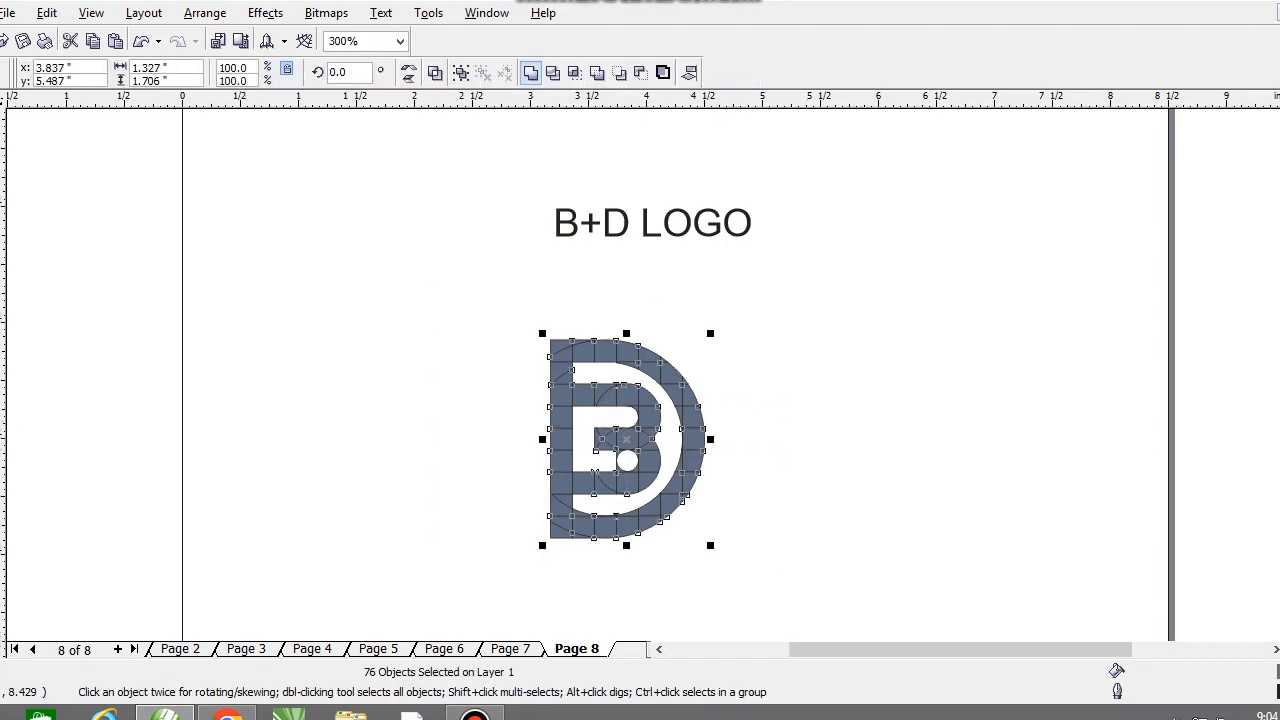
{"action": "left_click", "coordinate": [532, 73]}
{"action": "left_click_drag", "start_coordinate": [681, 401], "coordinate": [698, 356]}
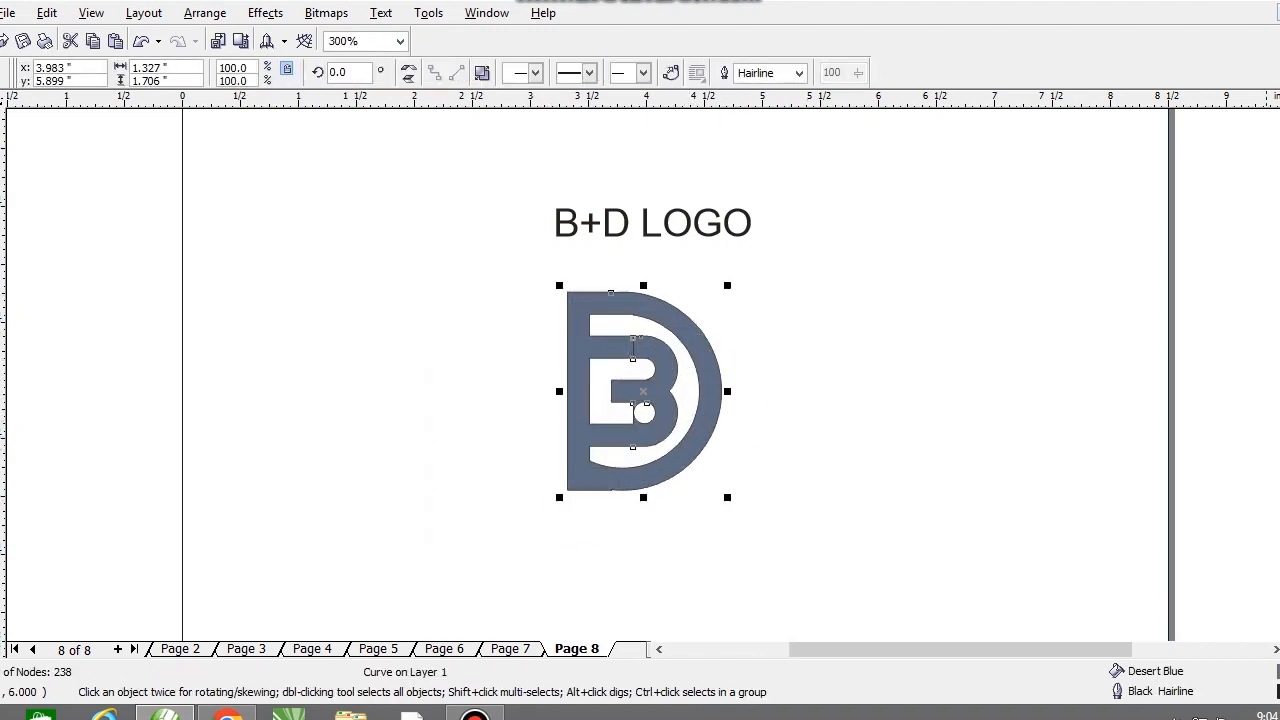
Step: Fill the welded logo with Cyan and remove its outline
{"action": "left_click", "coordinate": [1279, 310]}
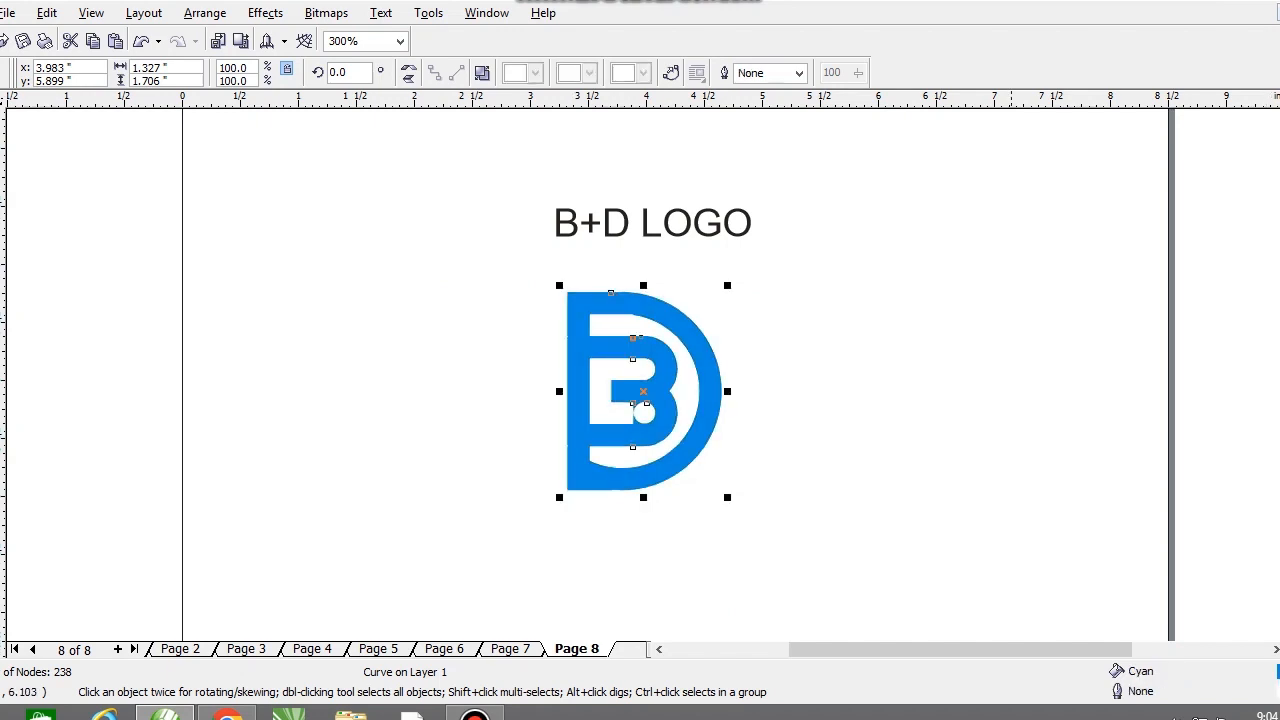
{"action": "key", "text": "Escape"}
{"action": "left_click", "coordinate": [653, 387]}
{"action": "scroll", "coordinate": [651, 422], "scroll_direction": "up", "scroll_amount": 1}
{"action": "left_click", "coordinate": [668, 431]}
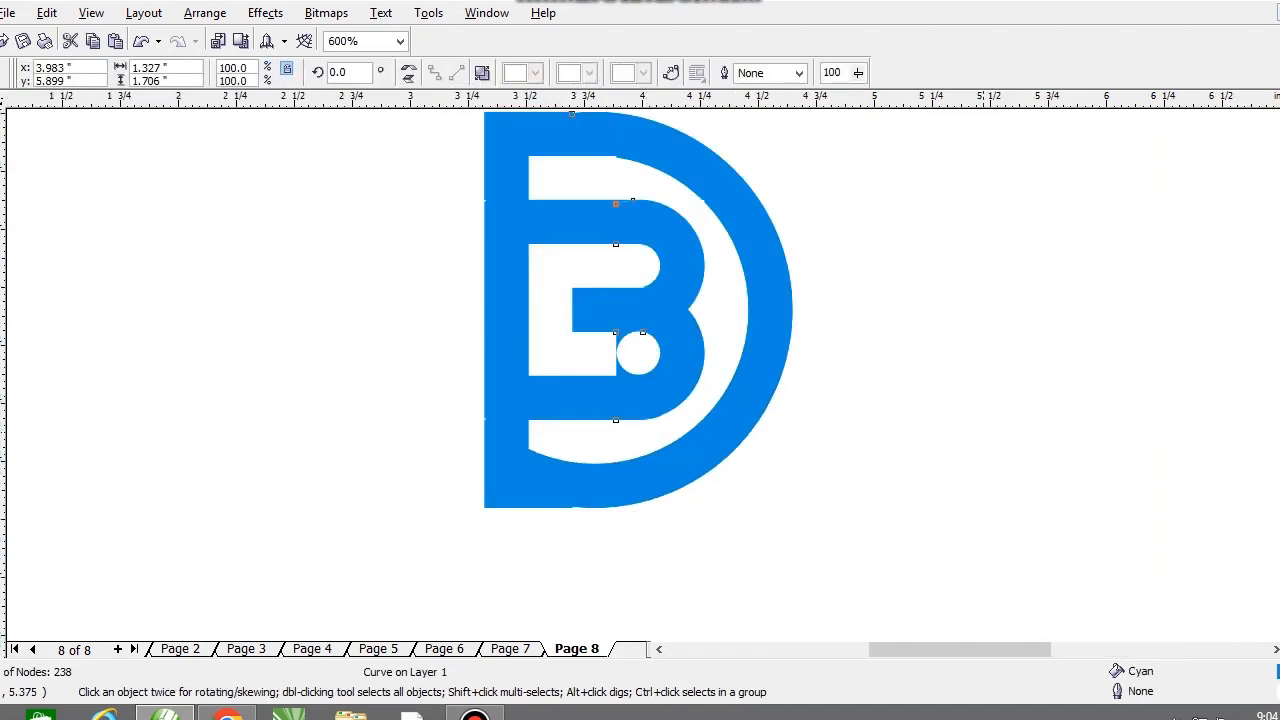
{"action": "scroll", "coordinate": [681, 378], "scroll_direction": "down", "scroll_amount": 1}
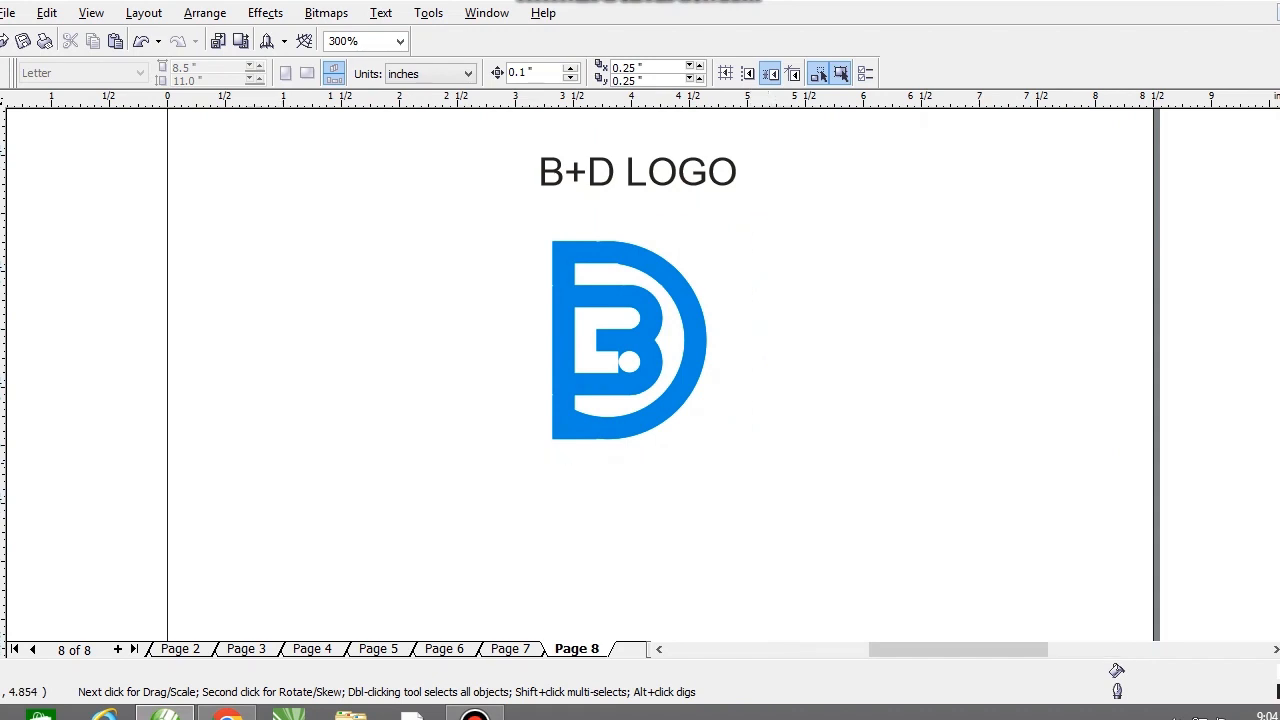
Step: Centre the logo horizontally beneath the B+D LOGO title
{"action": "scroll", "coordinate": [611, 290], "scroll_direction": "up", "scroll_amount": 1}
{"action": "left_click_drag", "start_coordinate": [617, 293], "coordinate": [625, 284]}
{"action": "left_click_drag", "start_coordinate": [675, 380], "coordinate": [675, 380]}
{"action": "scroll", "coordinate": [675, 380], "scroll_direction": "down", "scroll_amount": 1}
{"action": "left_click", "coordinate": [750, 383]}
{"action": "left_click", "coordinate": [697, 352]}
{"action": "left_click", "coordinate": [637, 226], "text": "shift"}
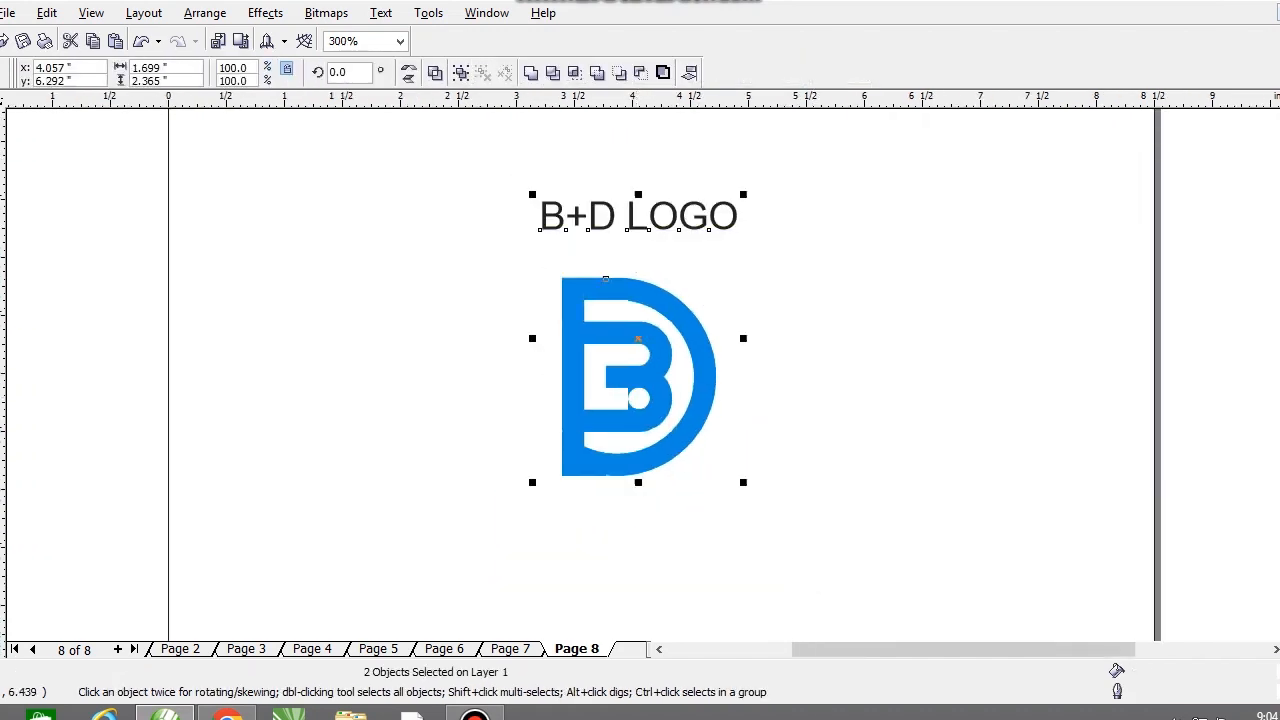
{"action": "left_click", "coordinate": [502, 382]}
{"action": "scroll", "coordinate": [500, 333], "scroll_direction": "down", "scroll_amount": 1}
{"action": "left_click_drag", "start_coordinate": [421, 187], "coordinate": [696, 442]}
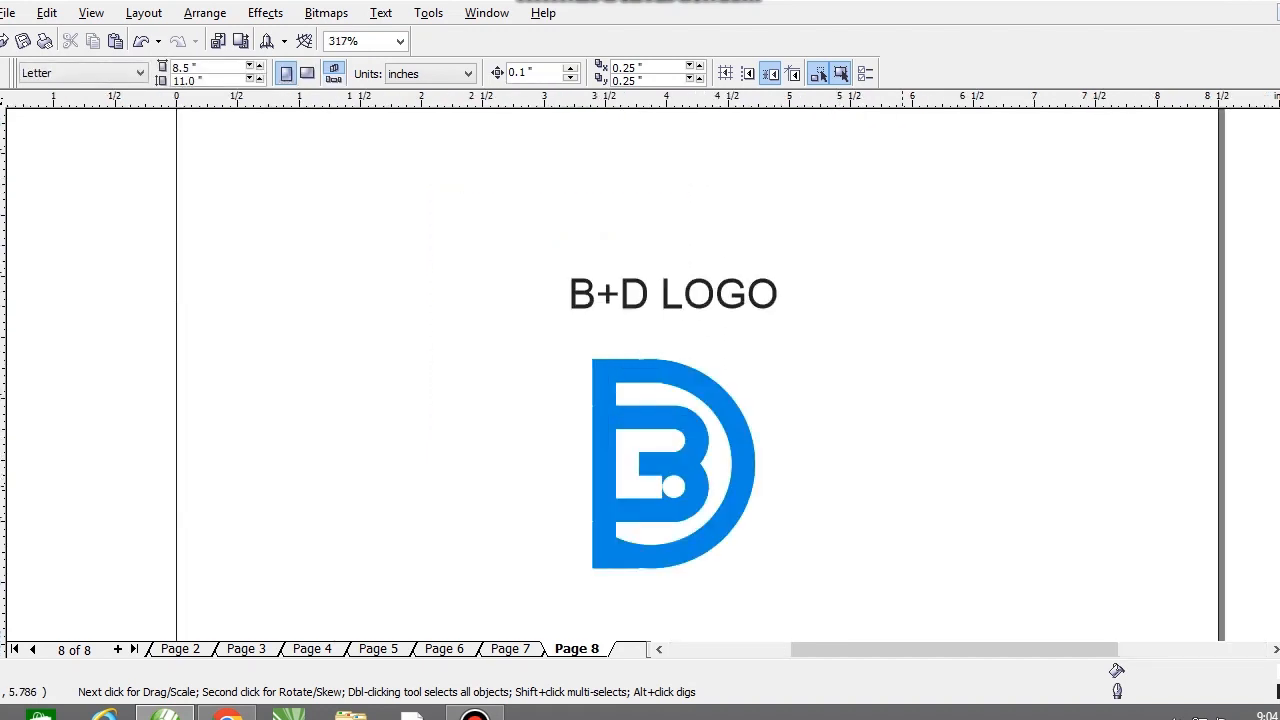